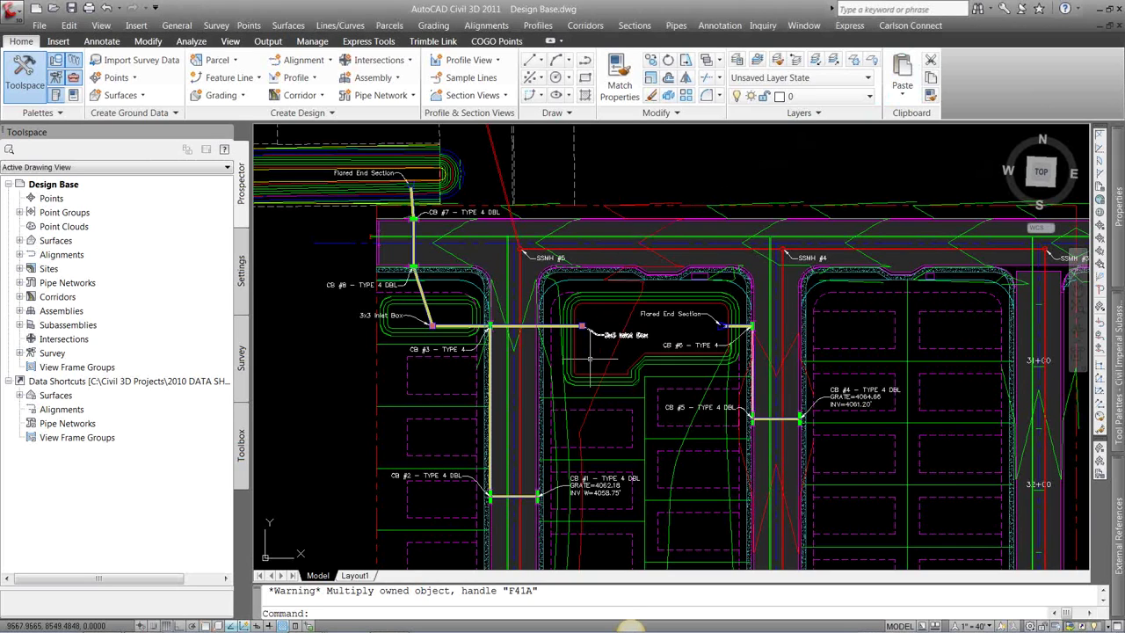
Start a new interference check between the storm pipe joining CB #1 and CB #2 and the sanitary sewer pipe crossing it
middle_drag(591, 360, 595, 264)
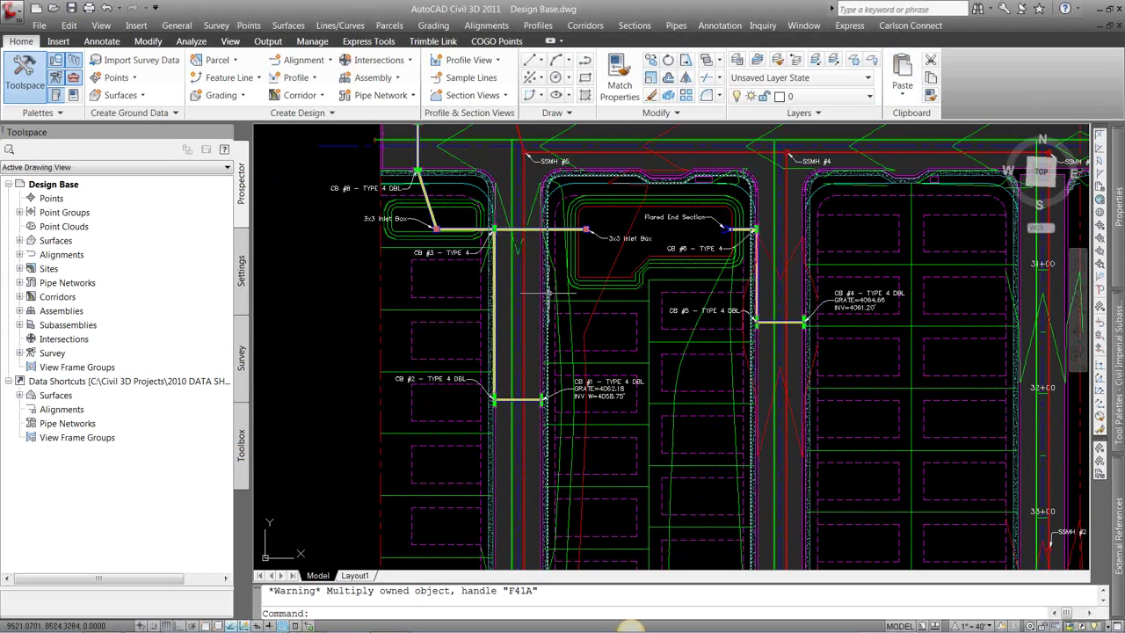
middle_drag(509, 288, 515, 330)
scroll(515, 330, up, 2)
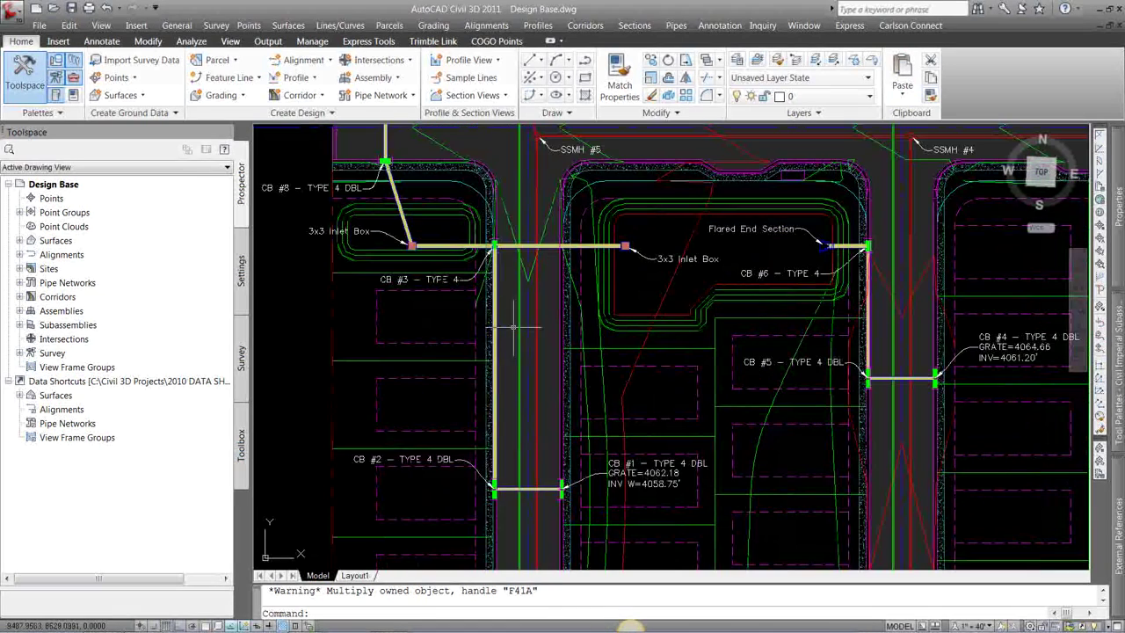
click(19, 282)
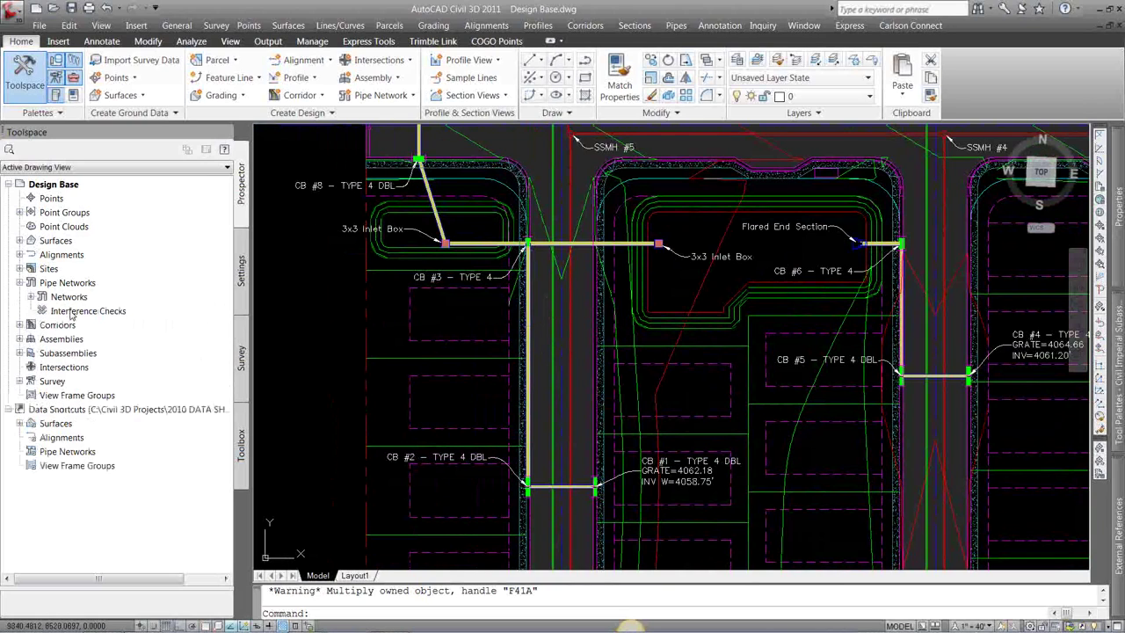
right_click(65, 312)
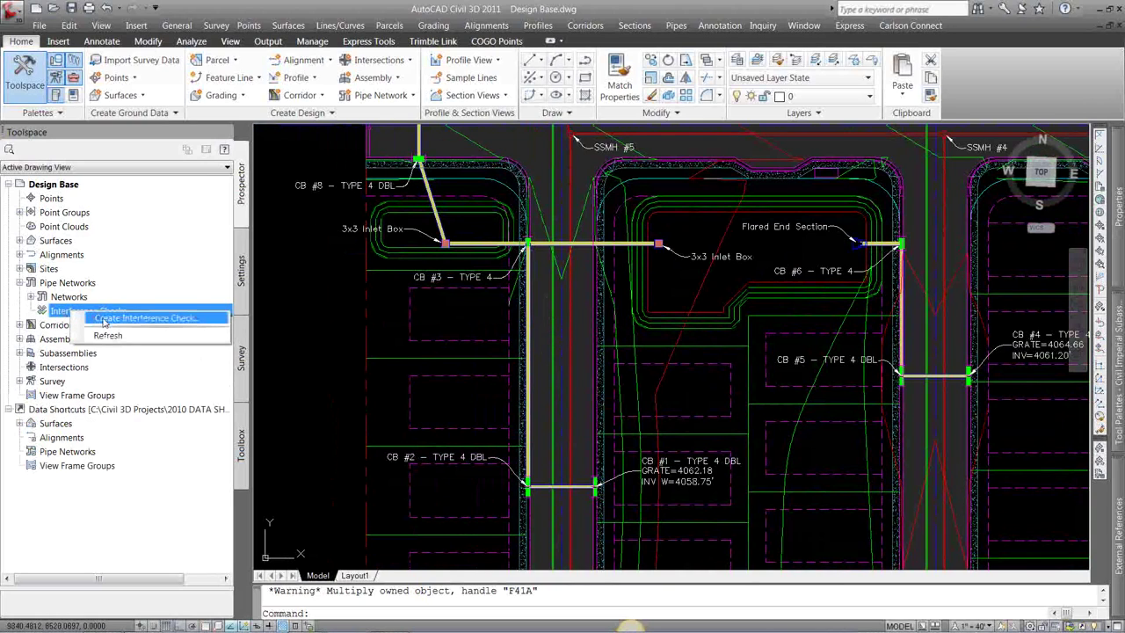
click(107, 319)
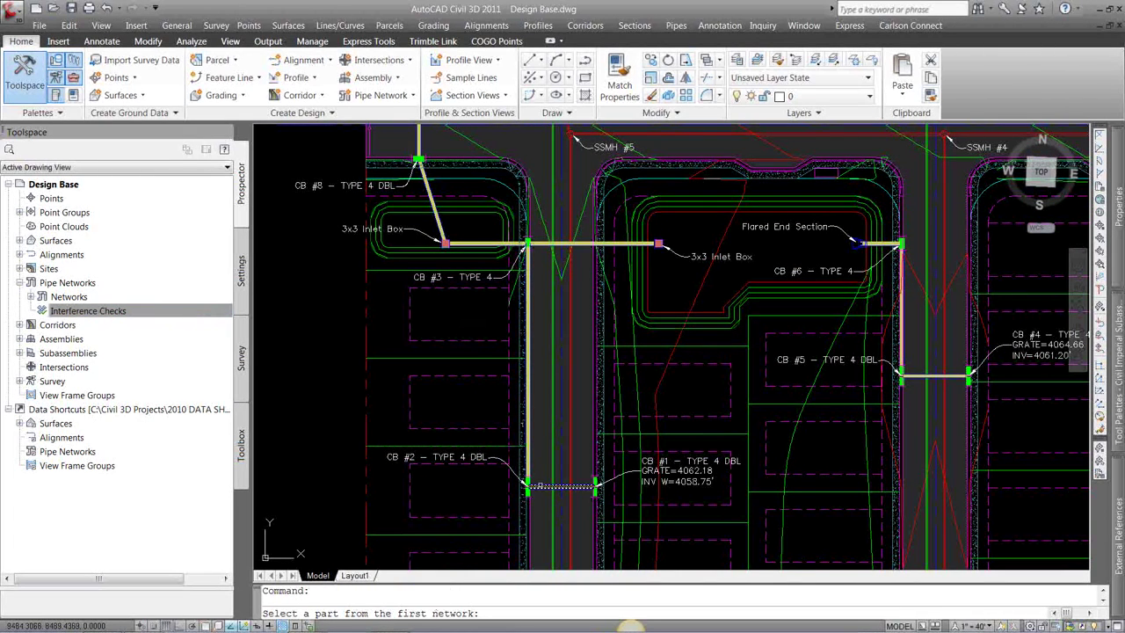
click(560, 485)
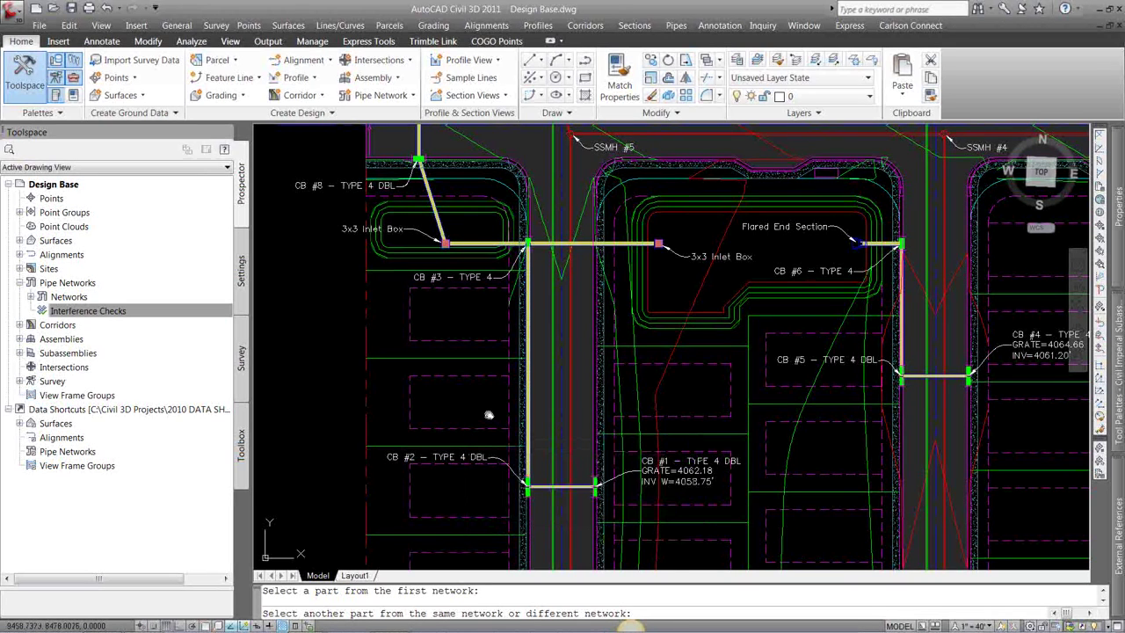
middle_drag(493, 472, 420, 415)
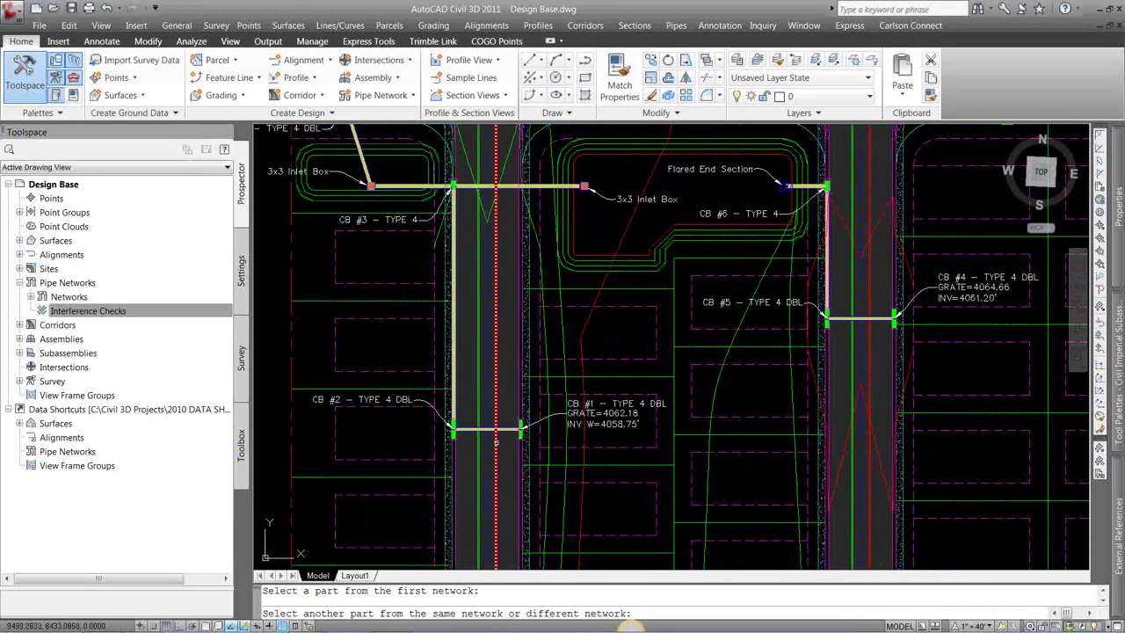
click(496, 429)
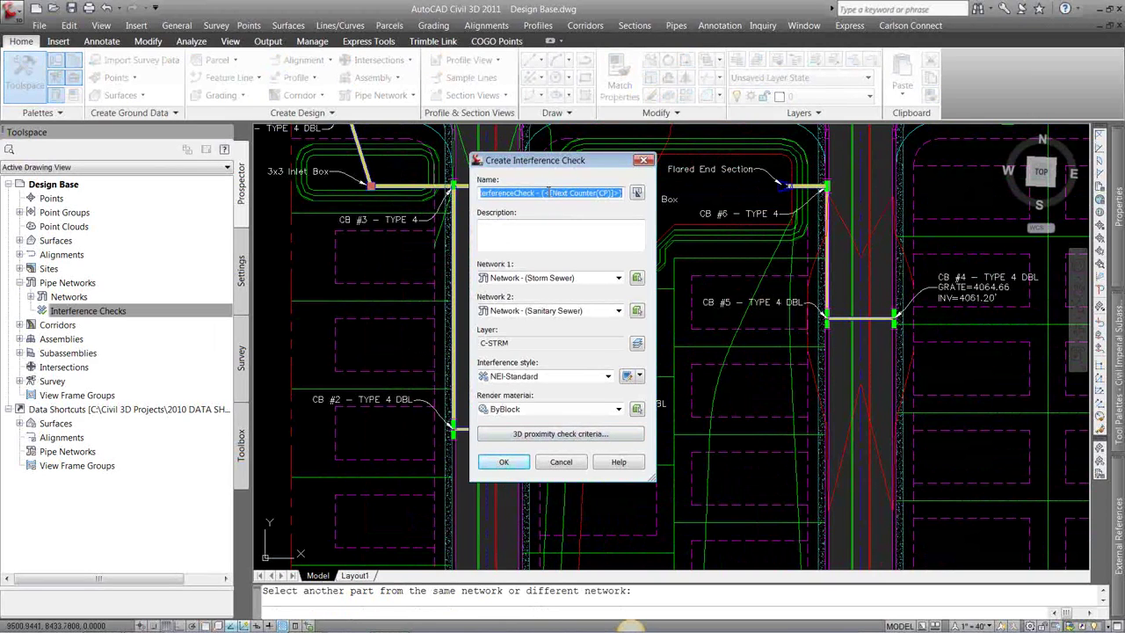
Name the interference check Storm vs Sanitary and use the NEI-Standard interference style
text(Storm vs Sanitary)
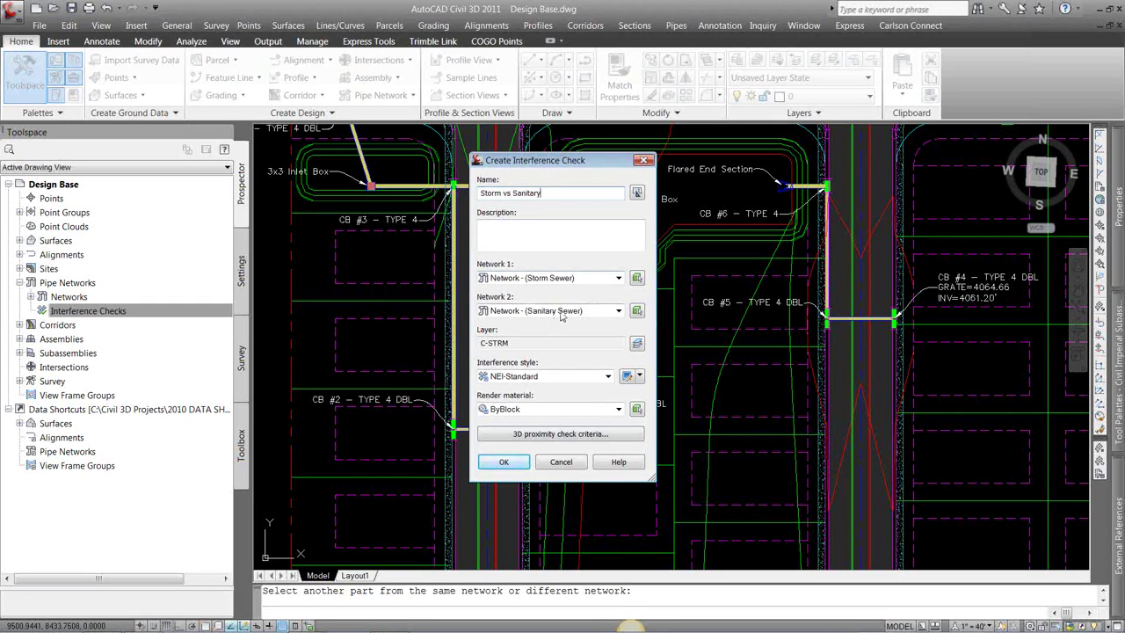
click(548, 377)
click(528, 392)
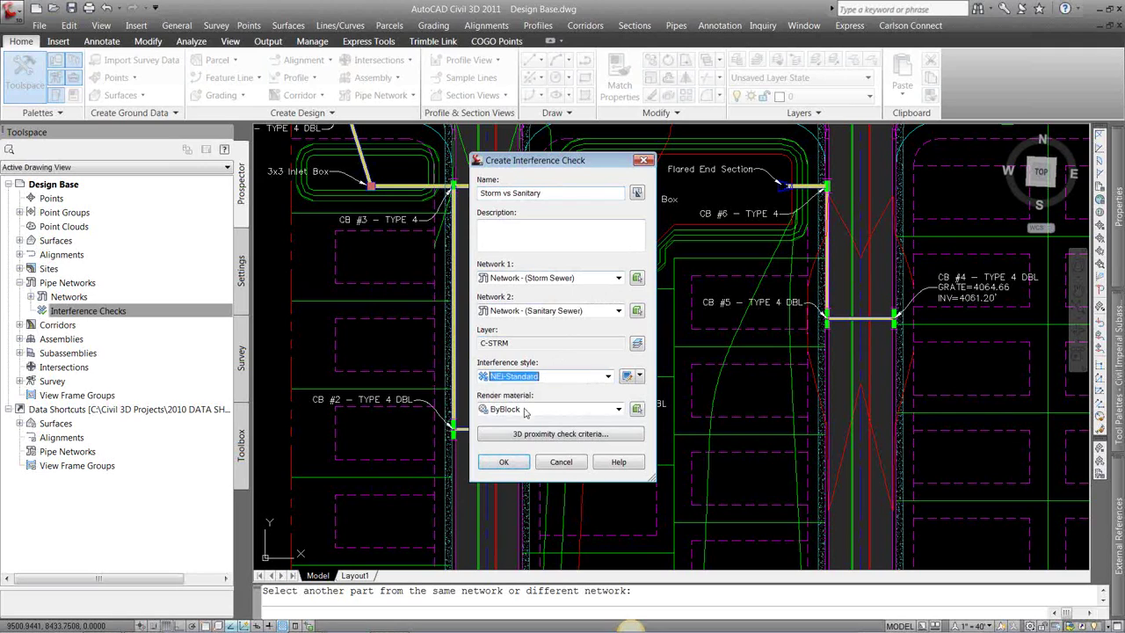
Apply a 3D proximity check with a distance of 3 feet and create the interference check
click(534, 434)
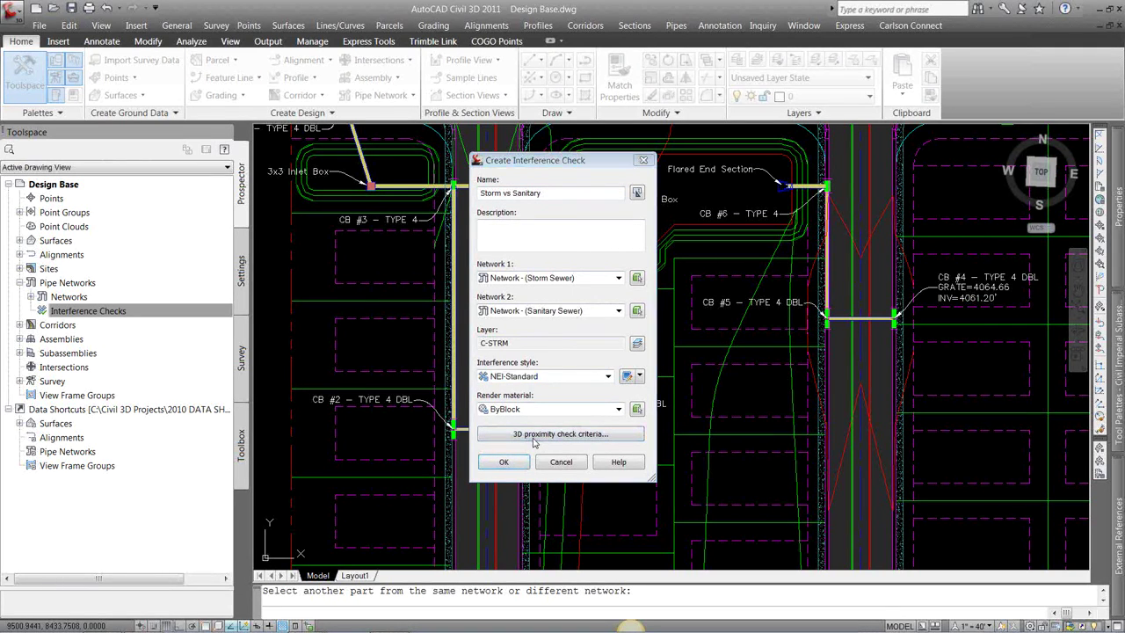
click(483, 268)
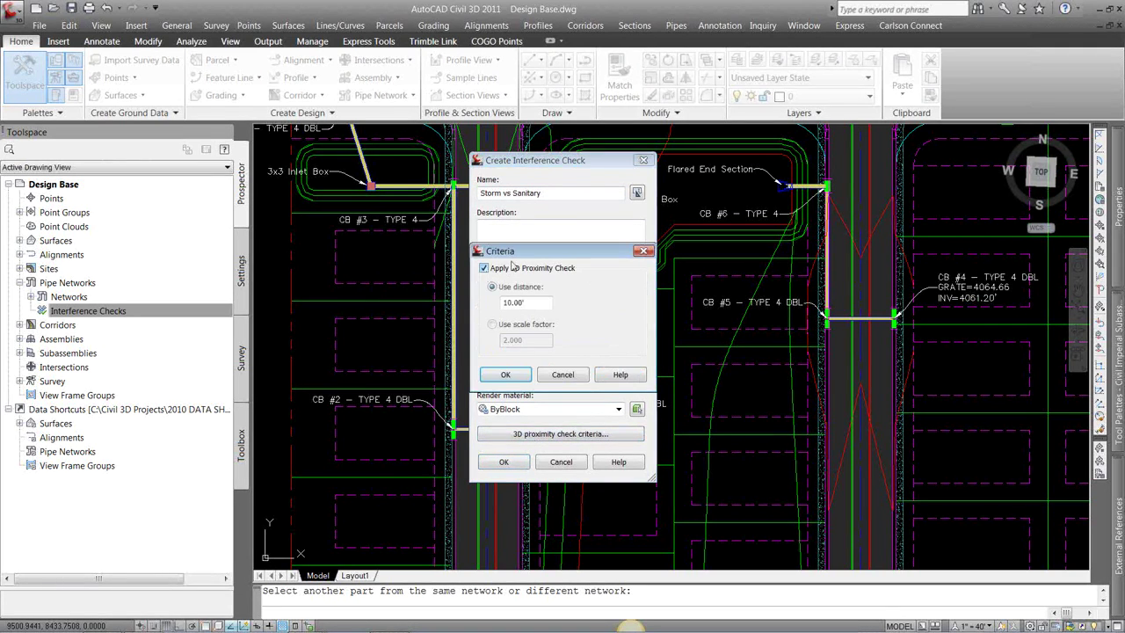
drag(524, 252, 463, 208)
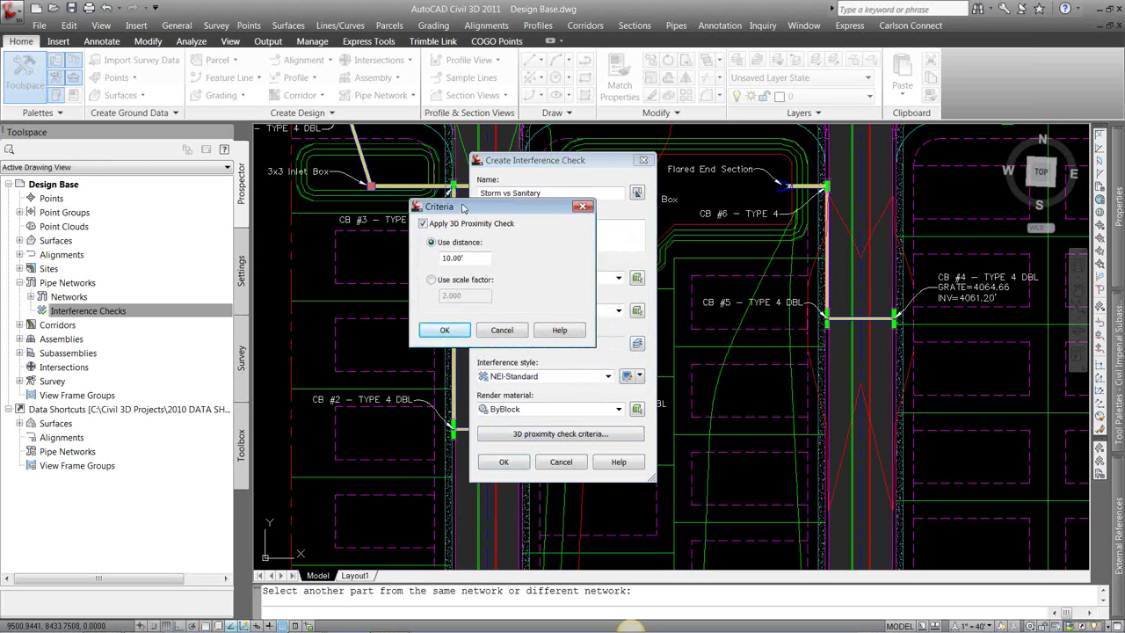
drag(450, 257, 439, 259)
text(3)
drag(492, 207, 516, 130)
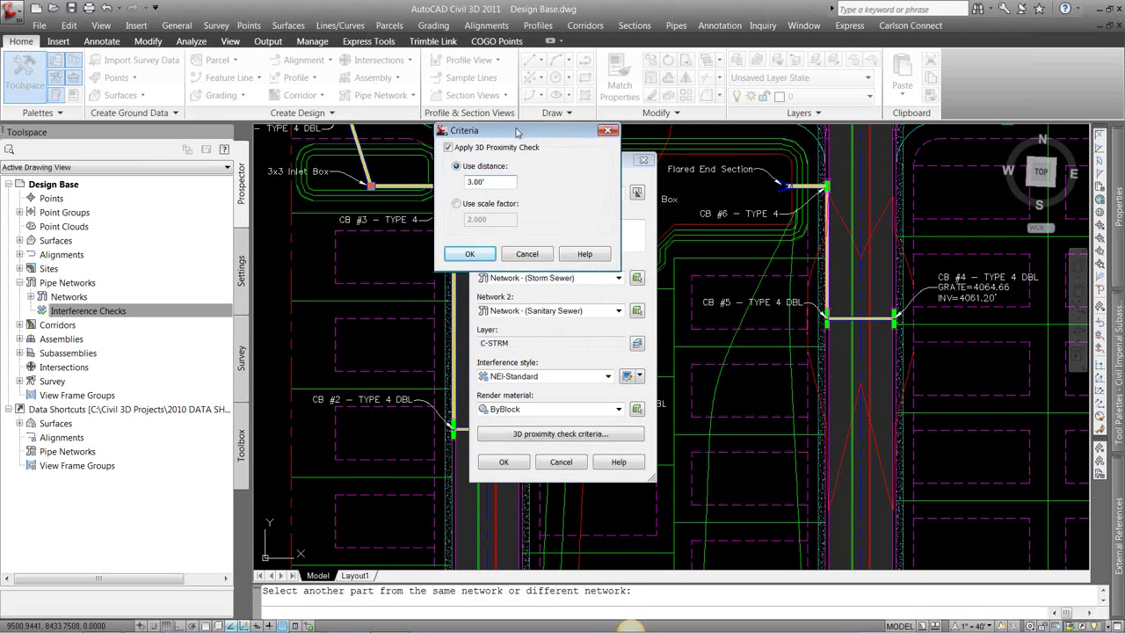
click(471, 252)
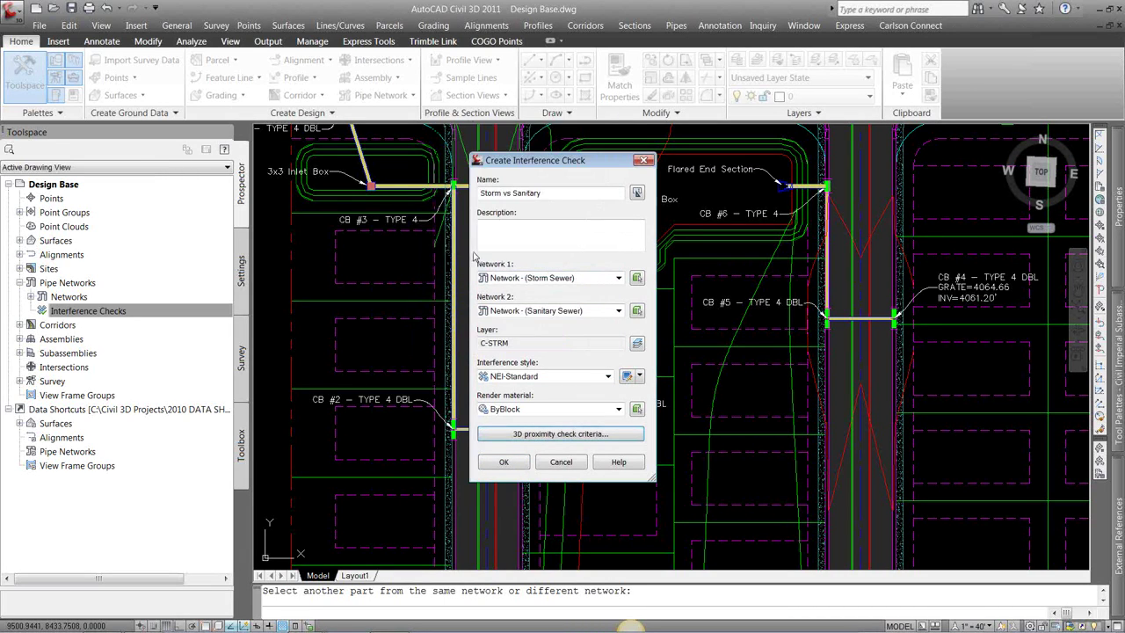
click(505, 463)
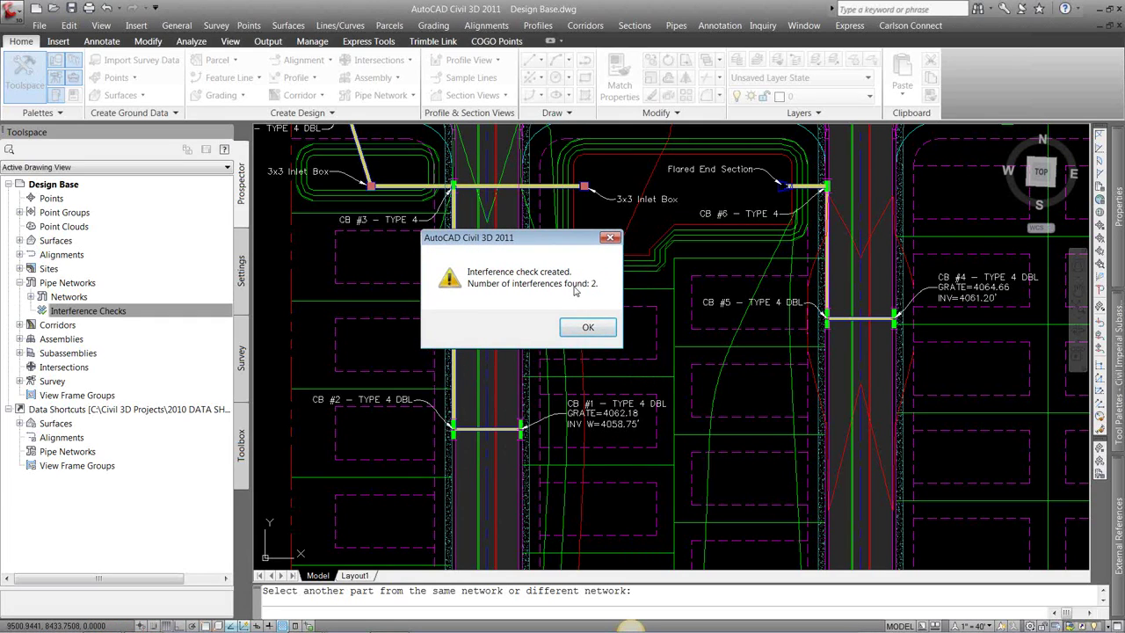
click(586, 327)
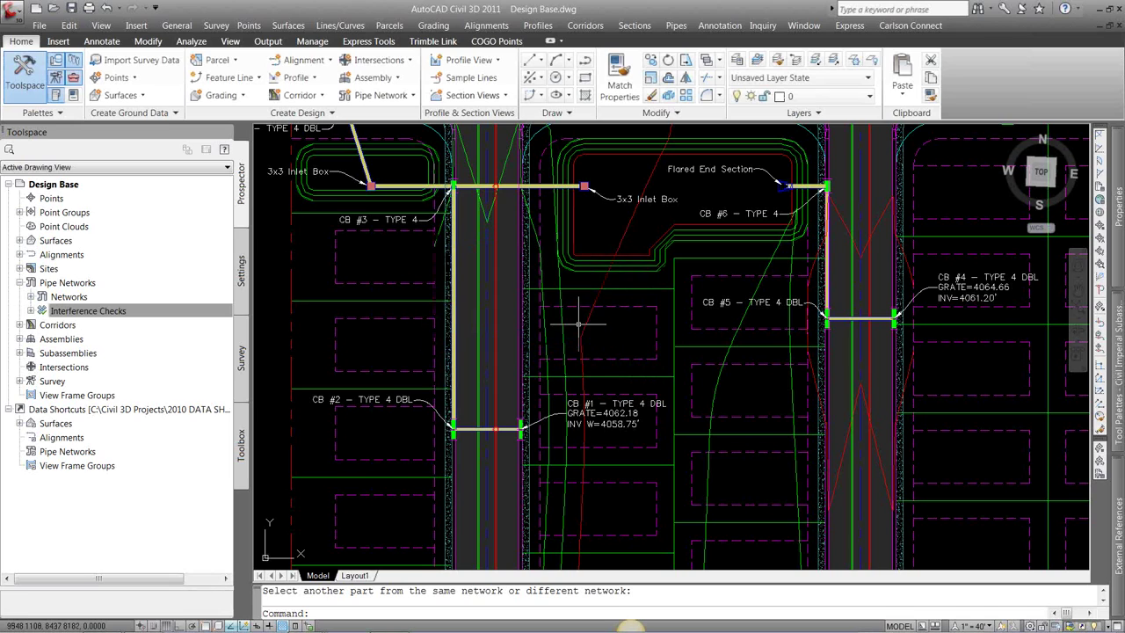
List the individual interferences belonging to the Storm vs Sanitary check
drag(145, 582, 123, 404)
click(31, 311)
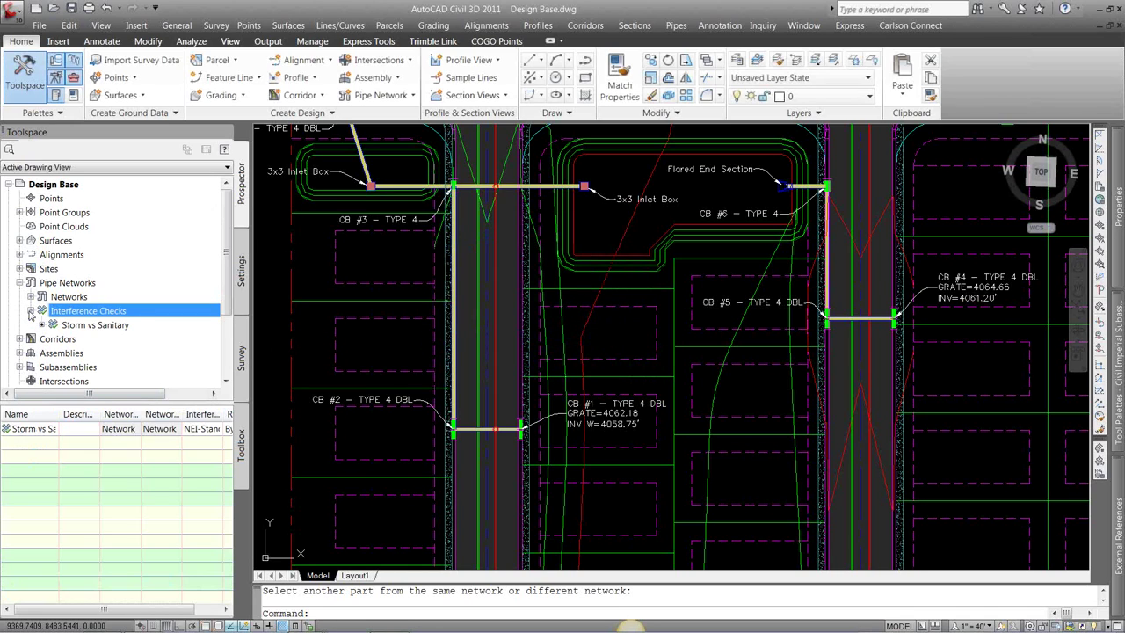
click(97, 325)
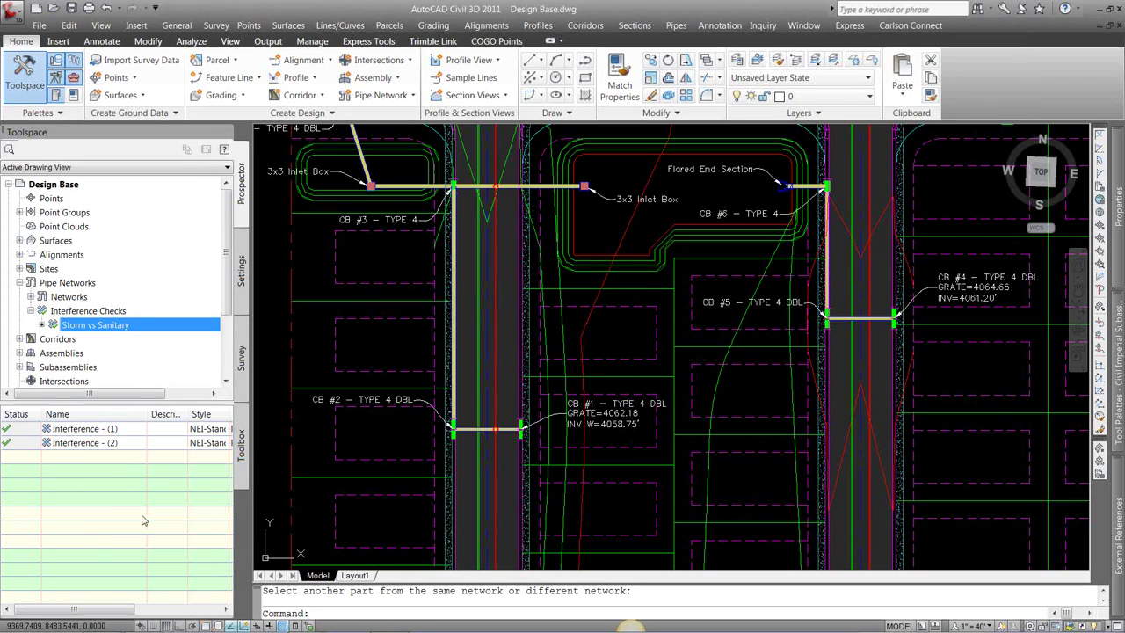
Zoom to Interference - (1) and Interference - (2) in the drawing to inspect where the pipes cross
right_click(84, 428)
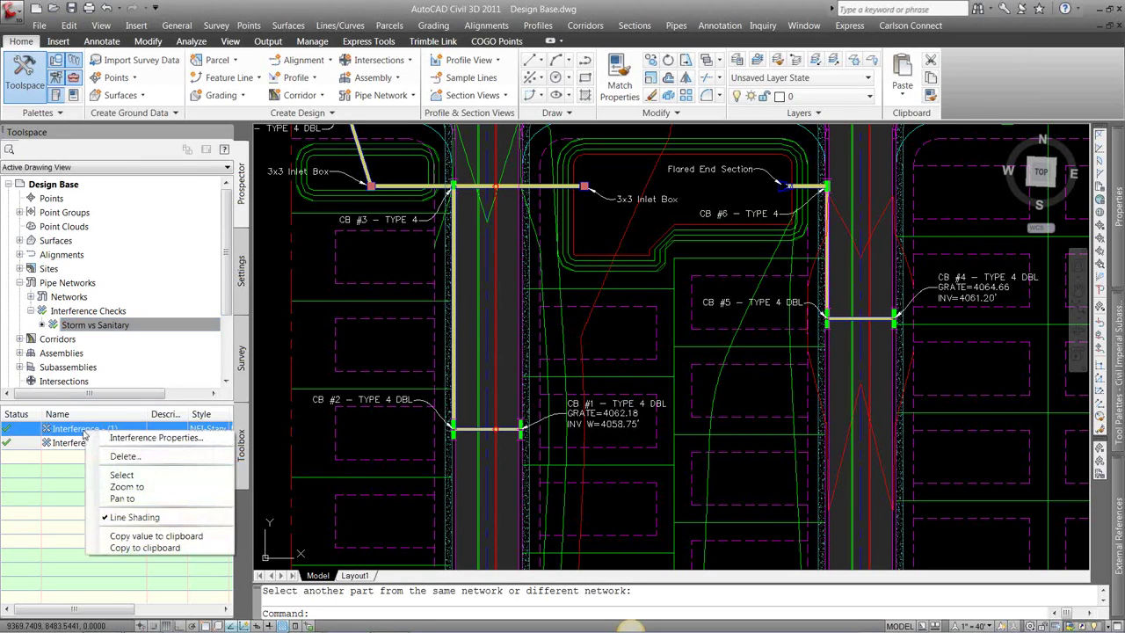
click(127, 486)
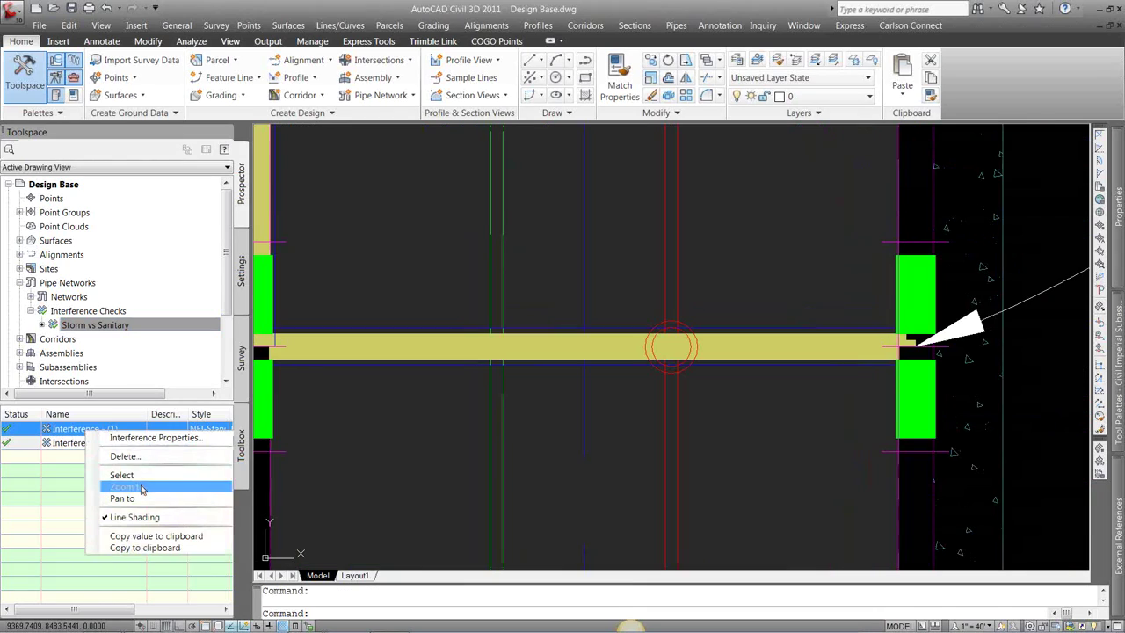
right_click(92, 446)
click(133, 500)
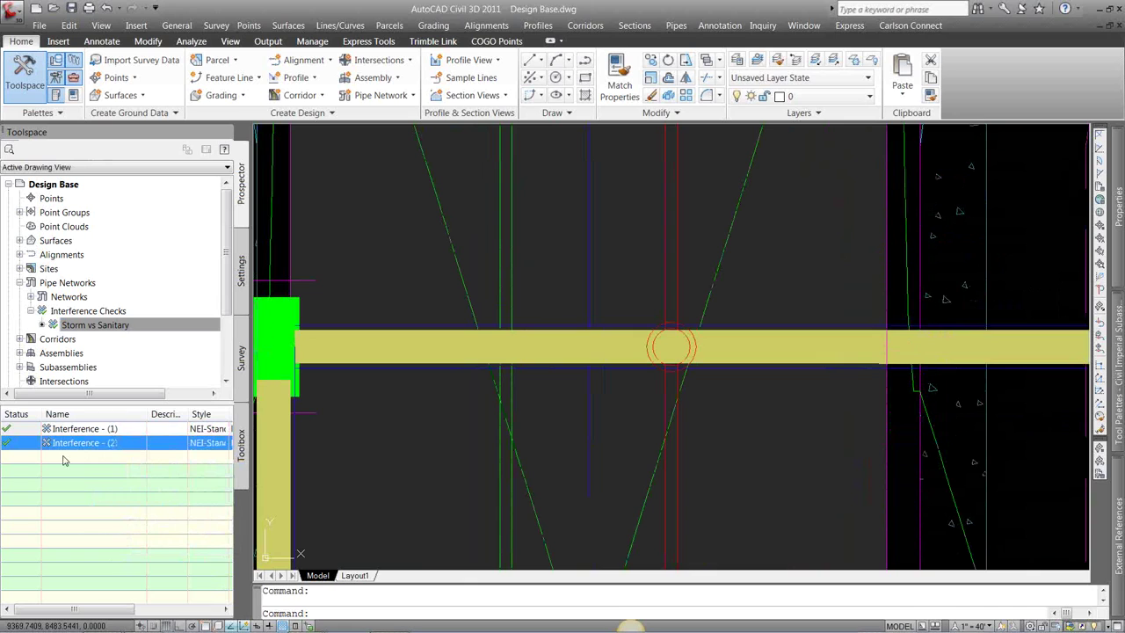
click(659, 327)
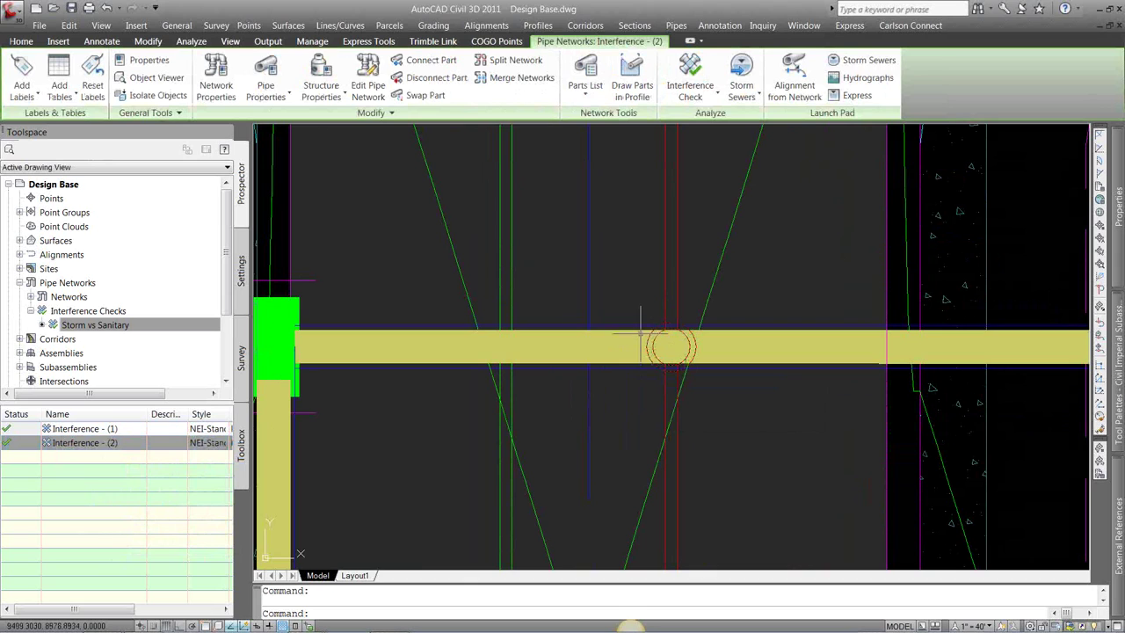
key(Escape)
Inspect the CB #1 to CB #2 storm pipe, its structures, the sanitary pipe and the interference marker in 3D in Object Viewer
scroll(545, 281, down, 5)
scroll(544, 272, up, 3)
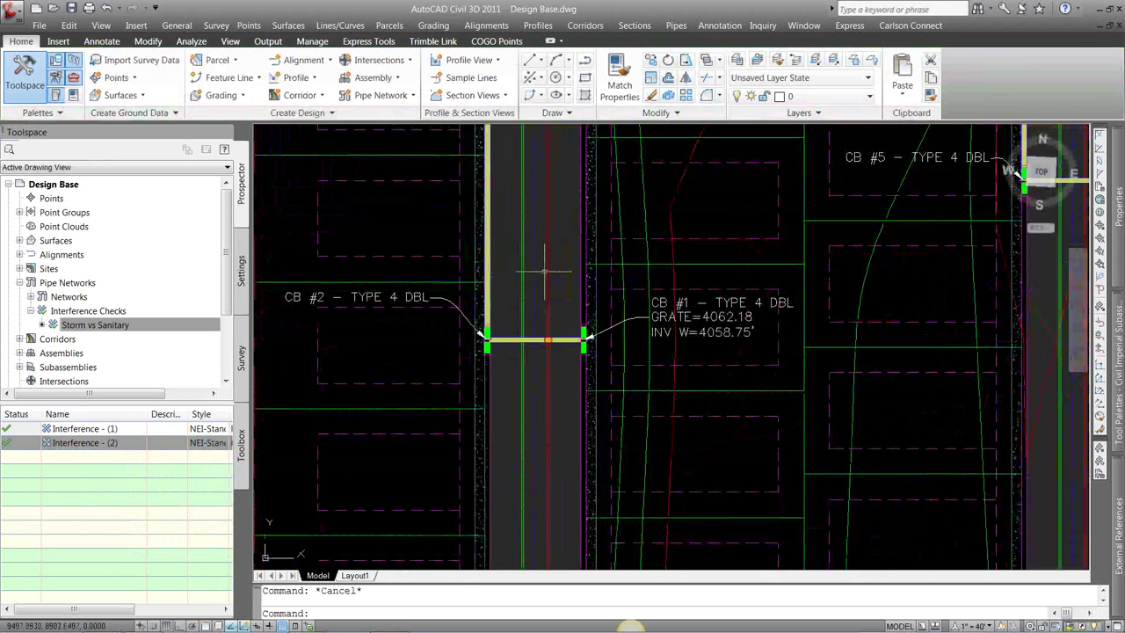
scroll(526, 340, up, 5)
click(477, 344)
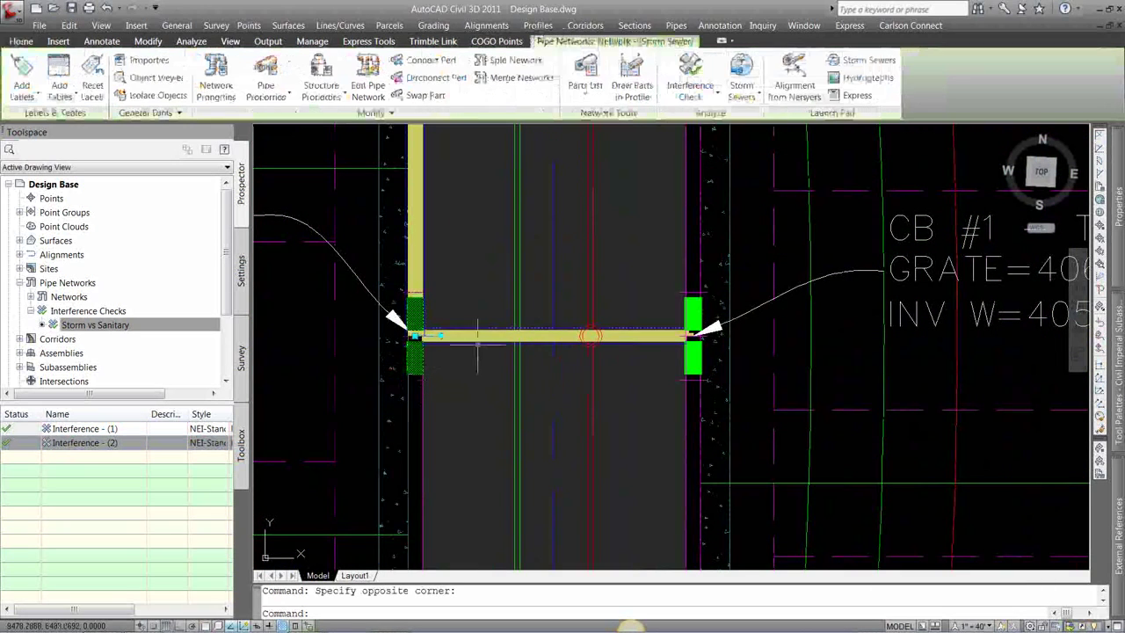
click(588, 350)
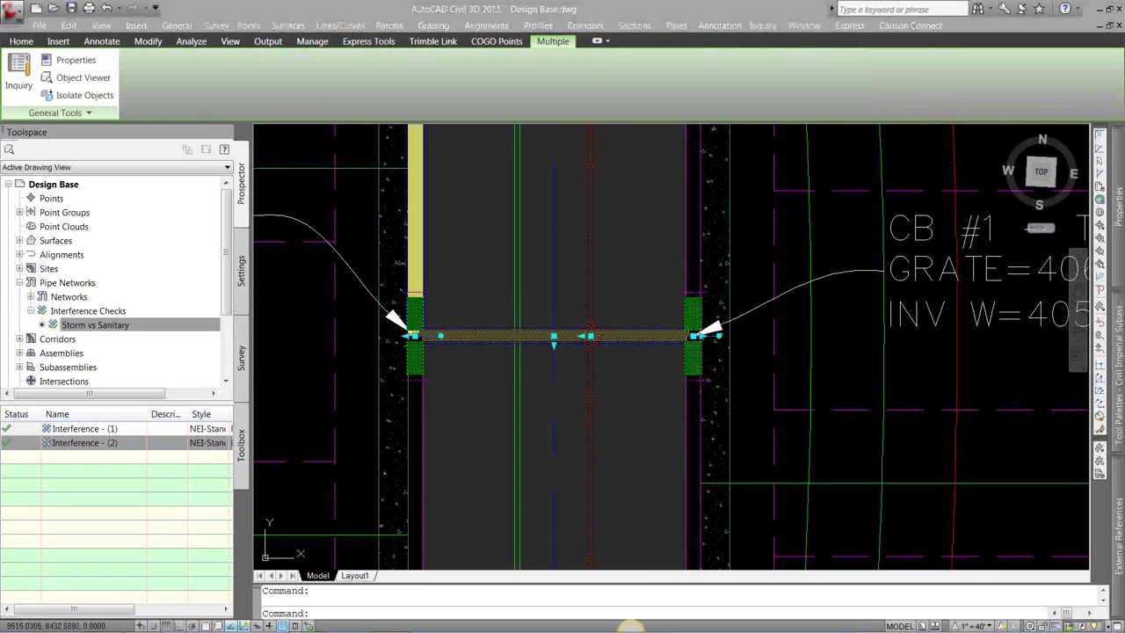
right_click(610, 300)
click(650, 447)
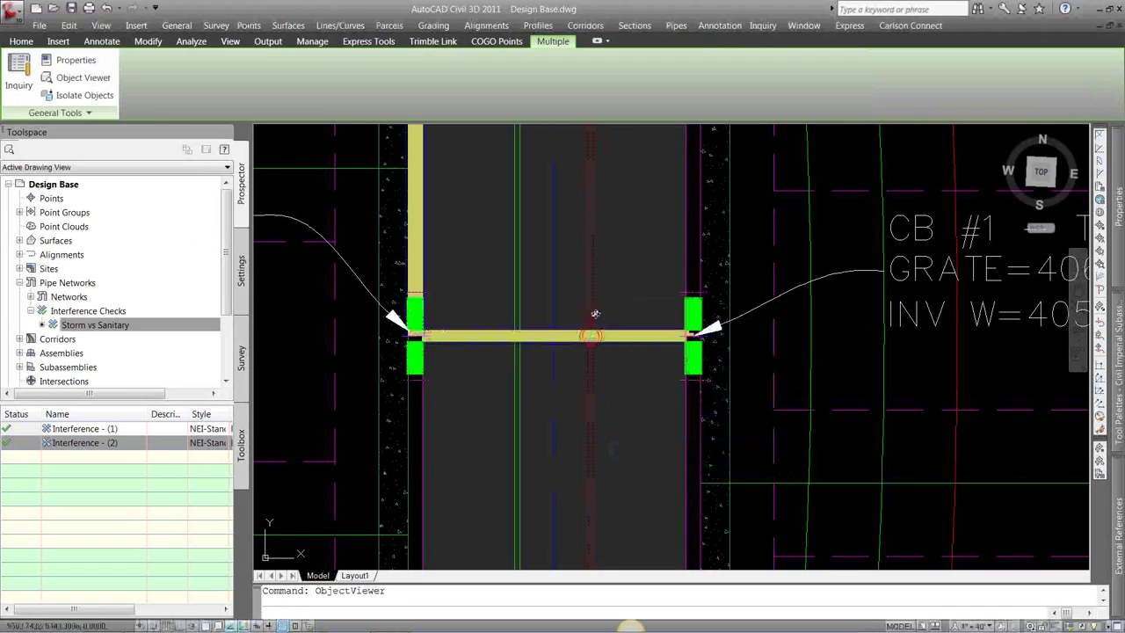
mouse_move(580, 331)
mouse_down()
mouse_move(592, 311)
mouse_move(569, 349)
mouse_move(608, 330)
mouse_move(752, 349)
mouse_move(588, 321)
mouse_up()
scroll(568, 349, up, 4)
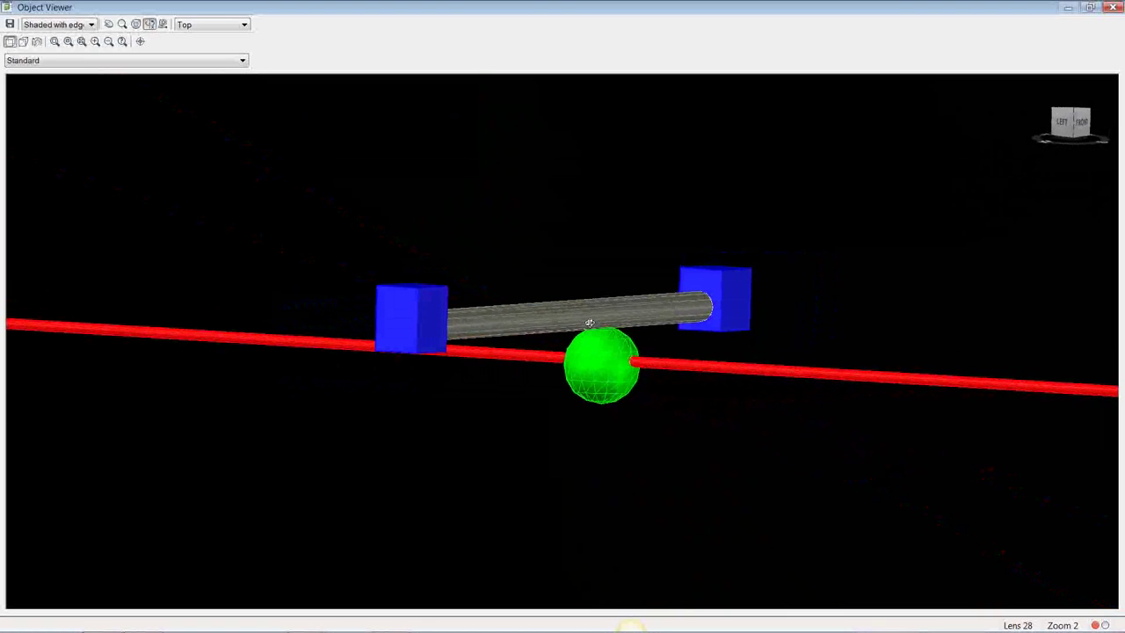
key(Escape)
Set the invert elevation of the pipe connected to catch basin CB #1 to 4060 feet in its structure properties
scroll(589, 351, down, 4)
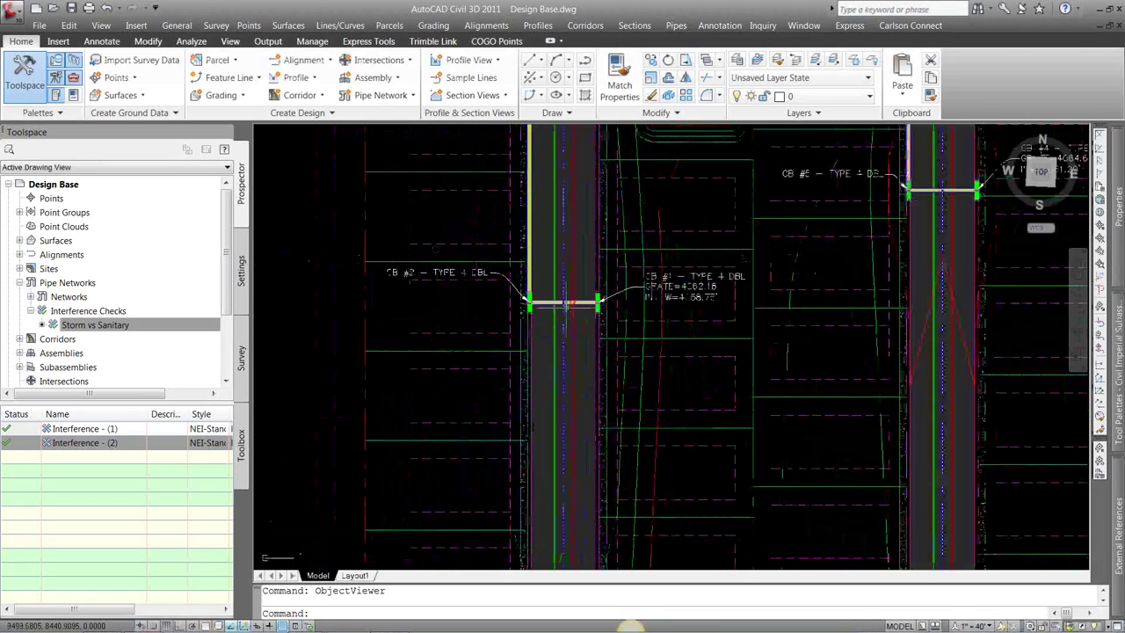
mouse_move(590, 354)
middle_down()
mouse_move(579, 258)
mouse_move(582, 376)
middle_up()
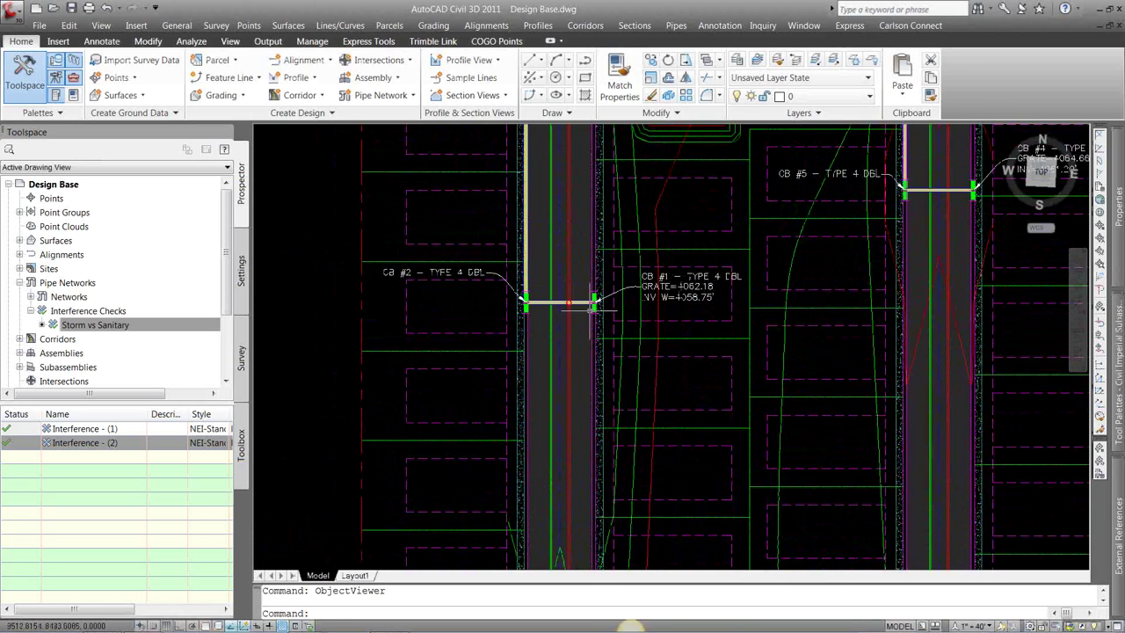
scroll(594, 311, up, 4)
click(597, 304)
click(602, 288)
right_click(601, 285)
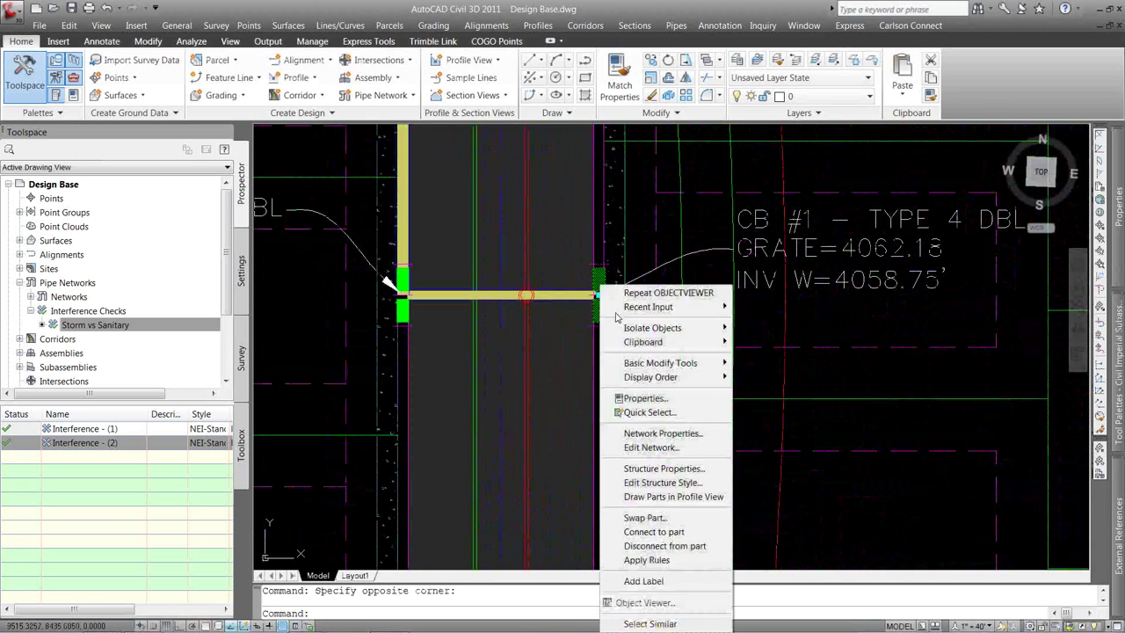
click(691, 470)
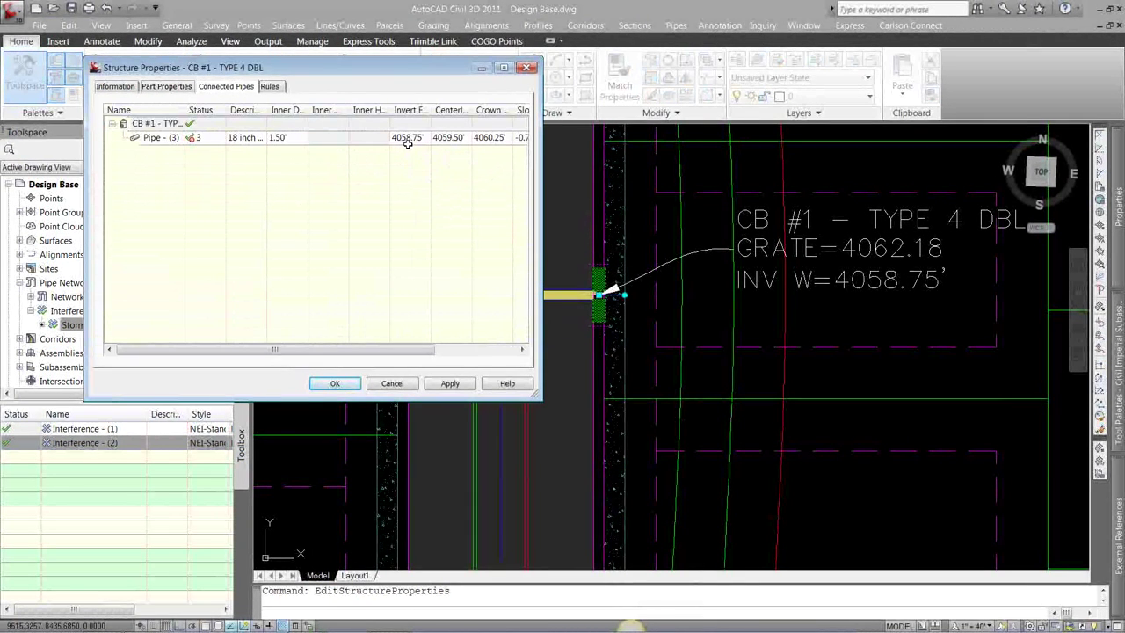
click(408, 140)
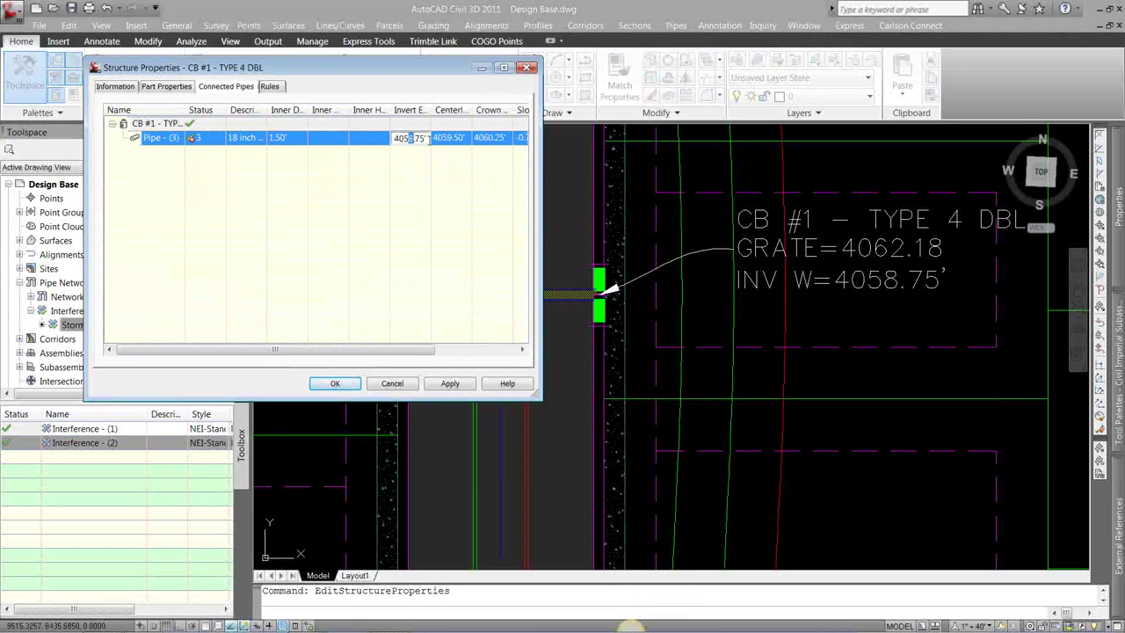
drag(428, 140, 424, 152)
text(60)
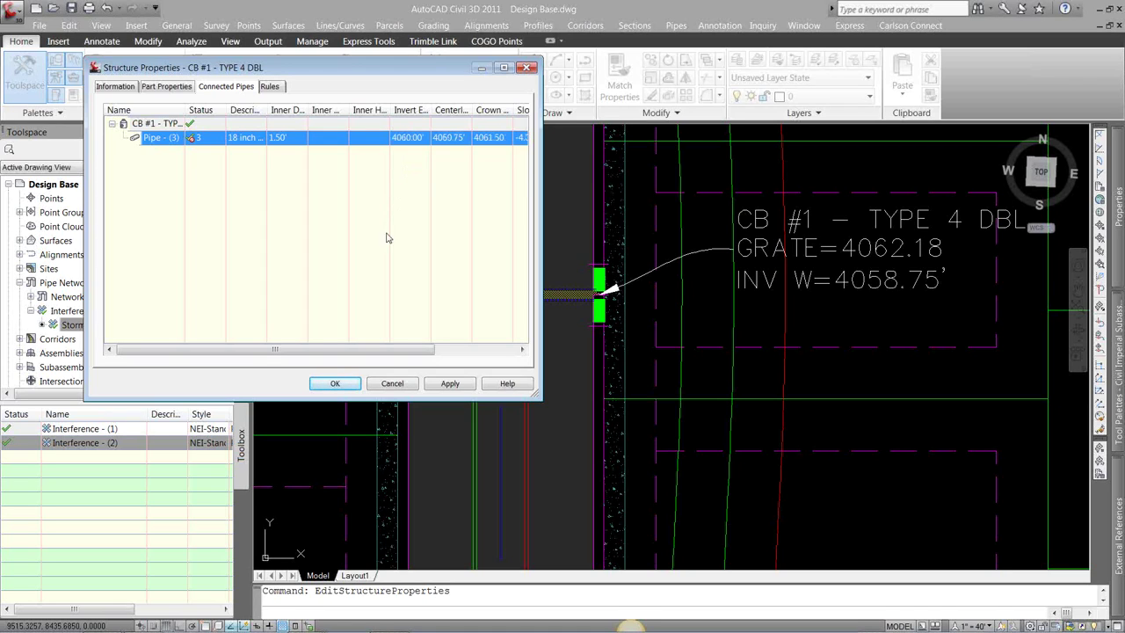
click(329, 383)
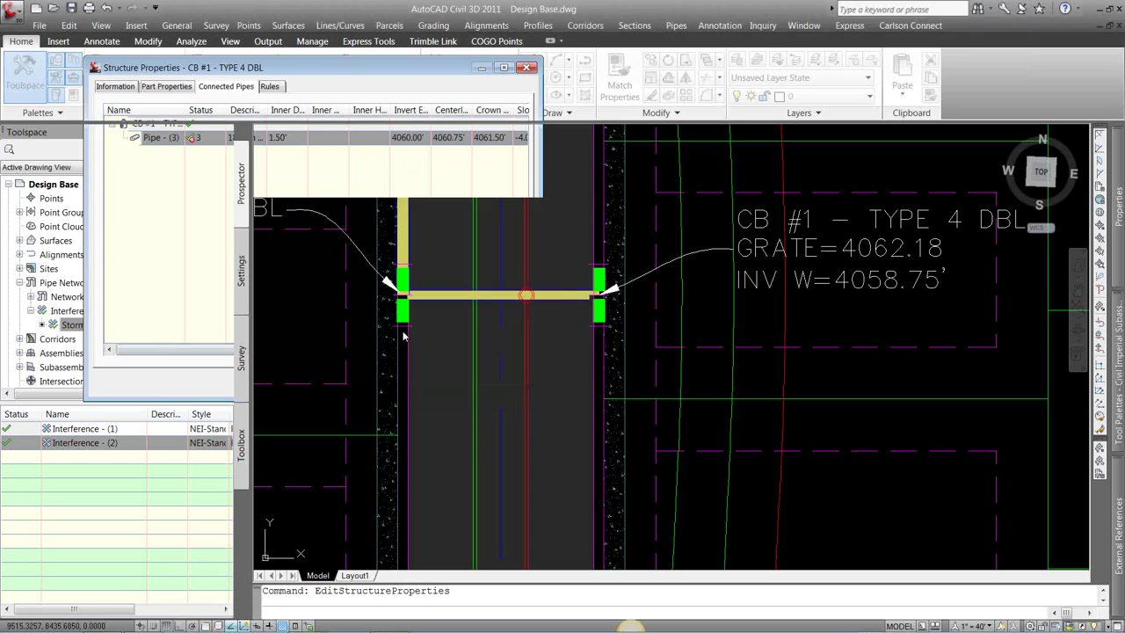
Set the invert elevations of both the 18 inch and 24 inch pipes connected to catch basin CB #2 to 4059.47 feet
right_click(401, 290)
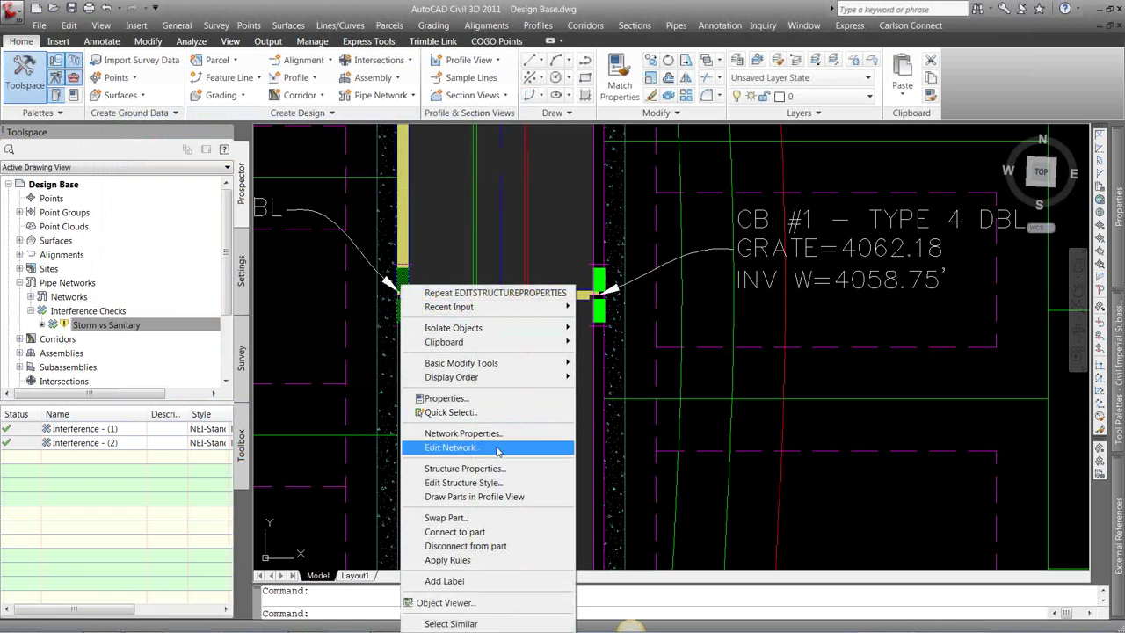
click(461, 468)
click(404, 142)
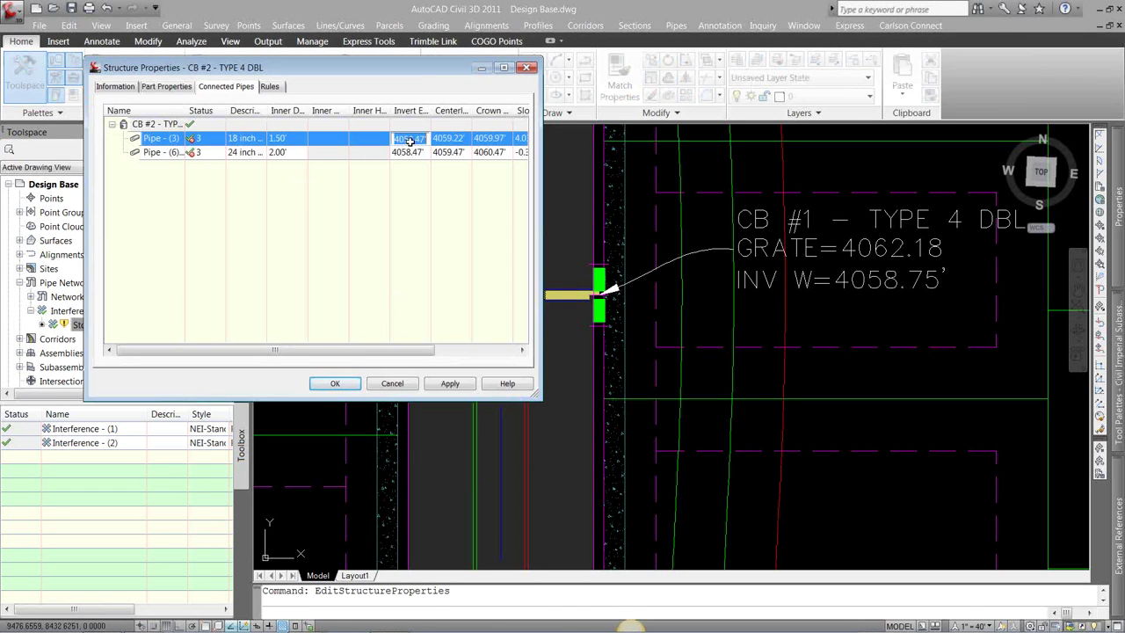
click(409, 141)
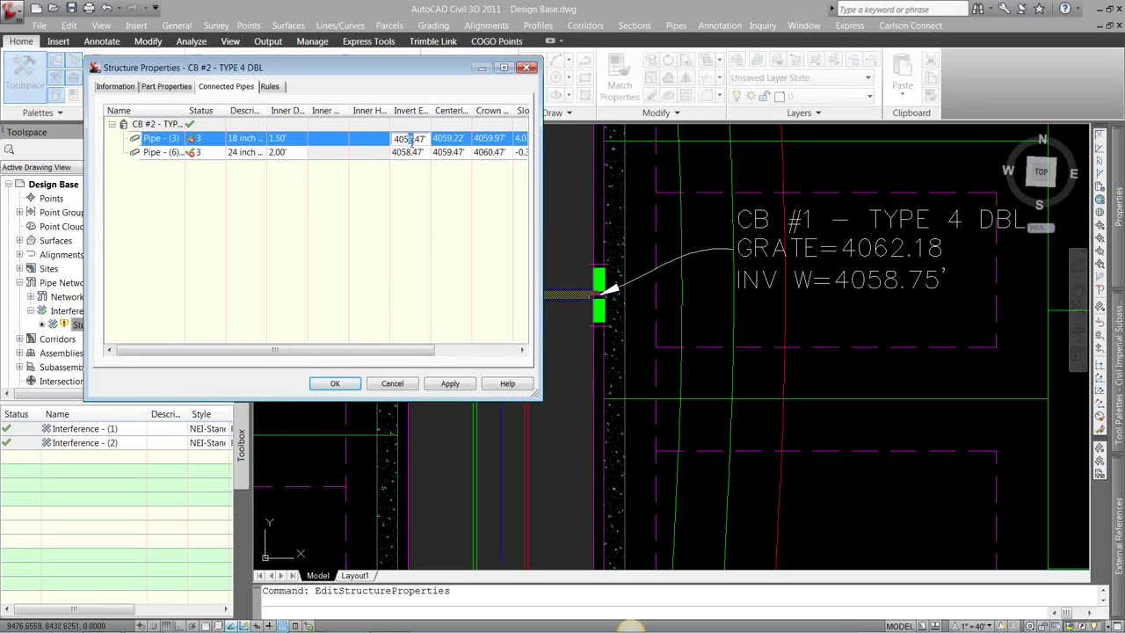
text(9)
click(409, 155)
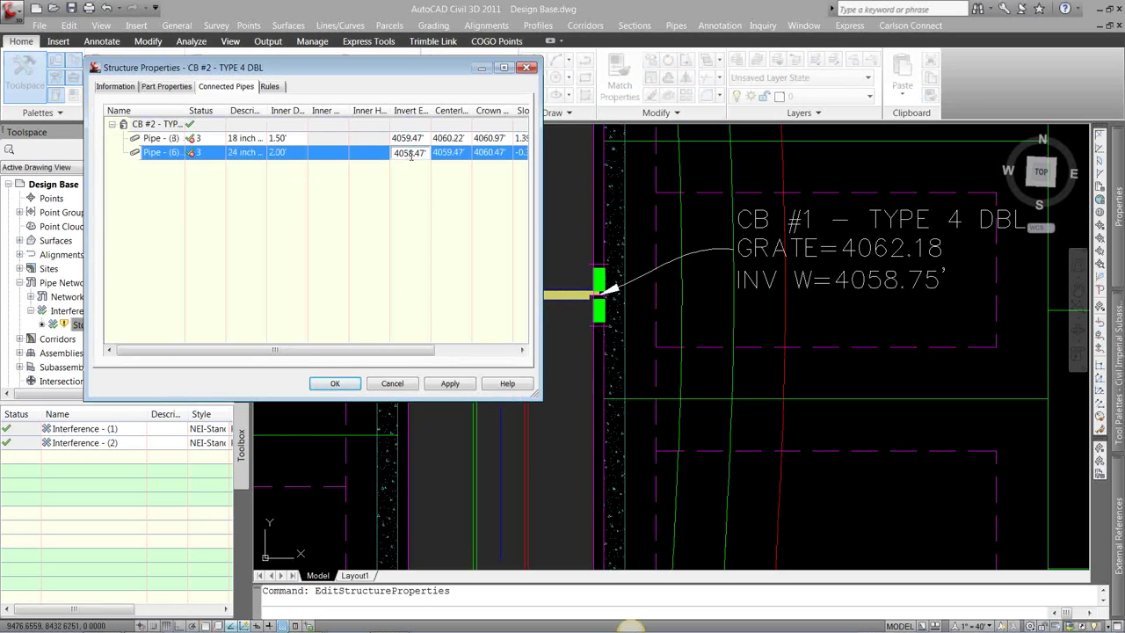
text(9)
click(335, 383)
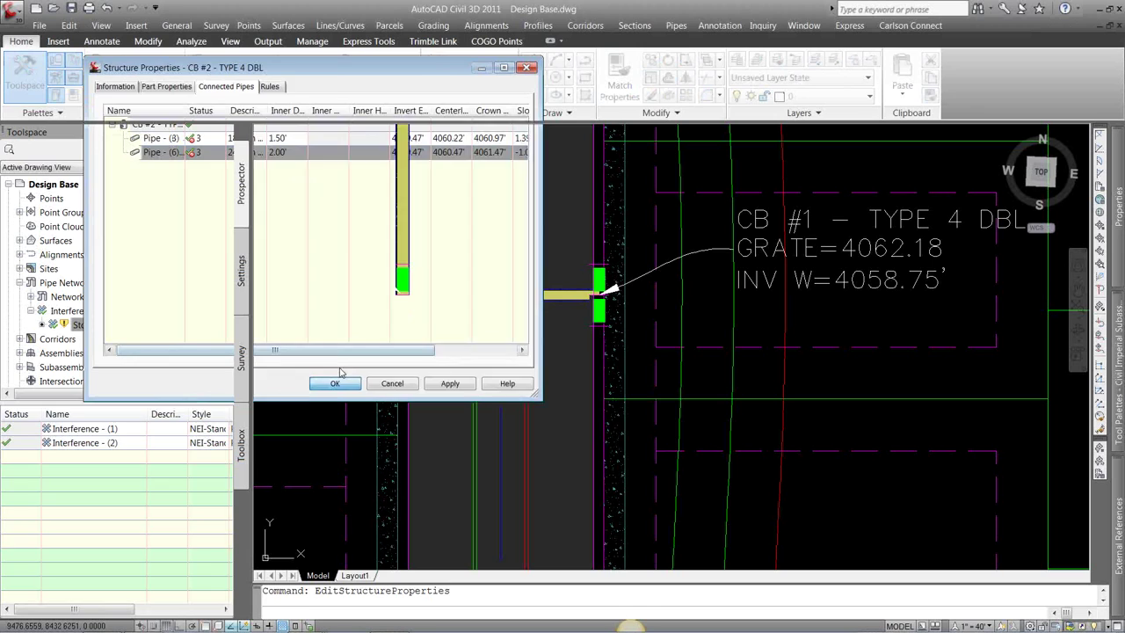
Rerun the Storm vs Sanitary interference check to bring it up to date with the changed pipe inverts
scroll(560, 347, up, 3)
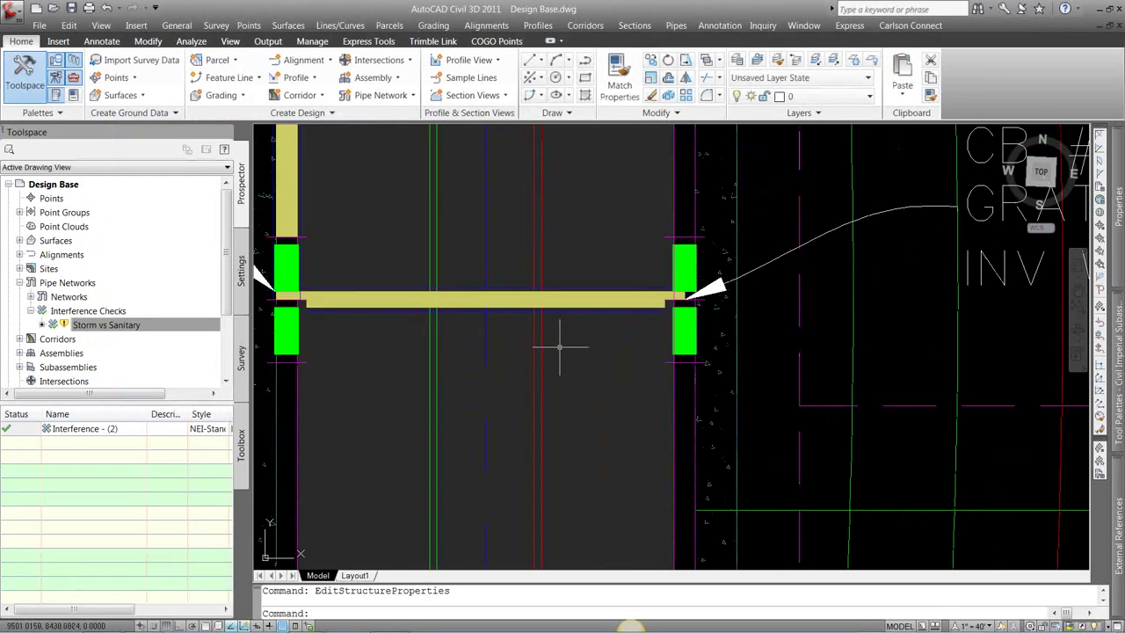
scroll(559, 347, down, 3)
click(105, 325)
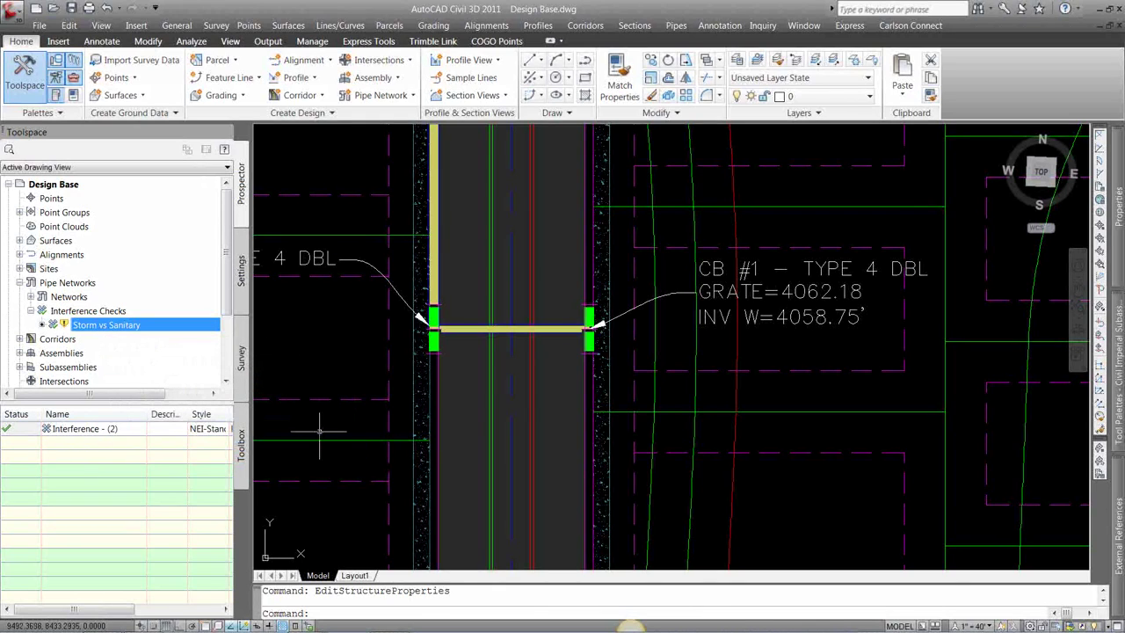
right_click(109, 327)
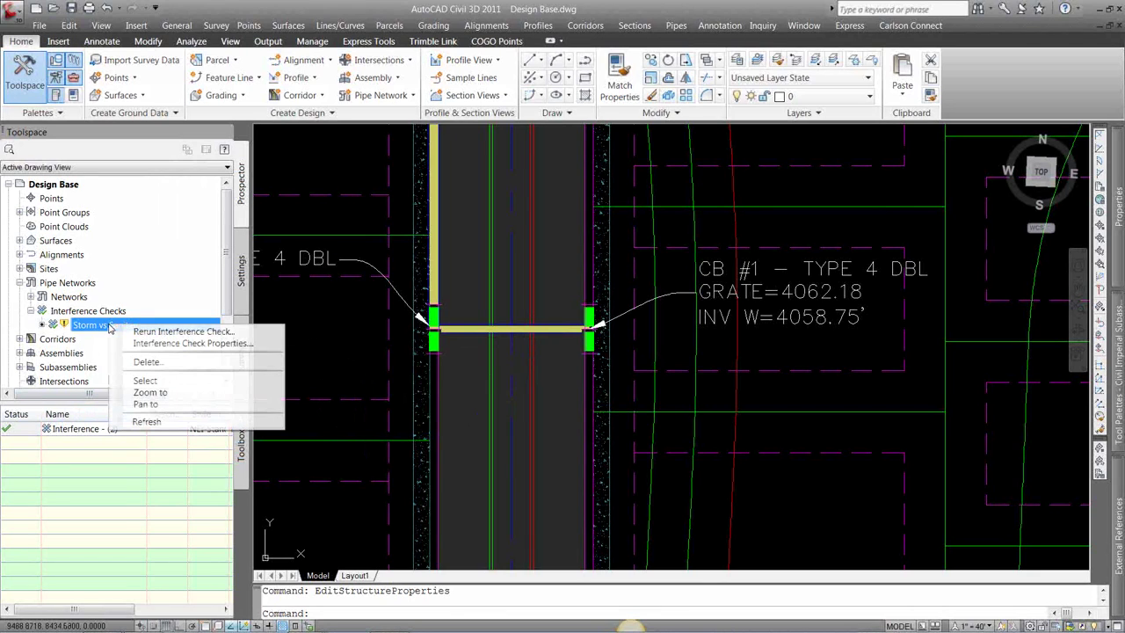
click(121, 332)
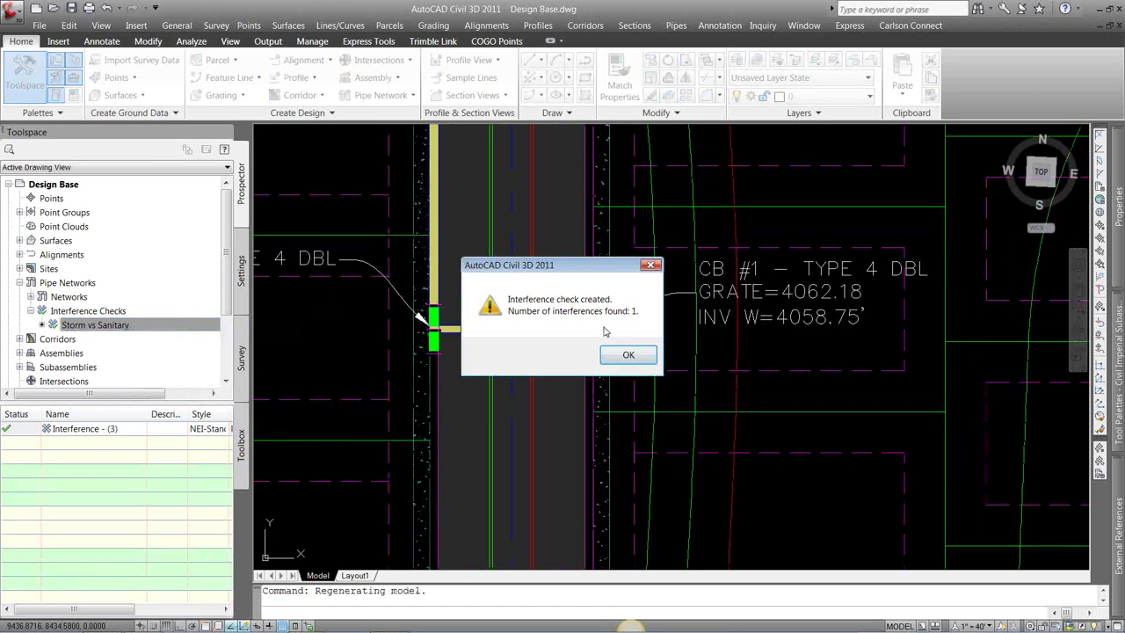
click(628, 353)
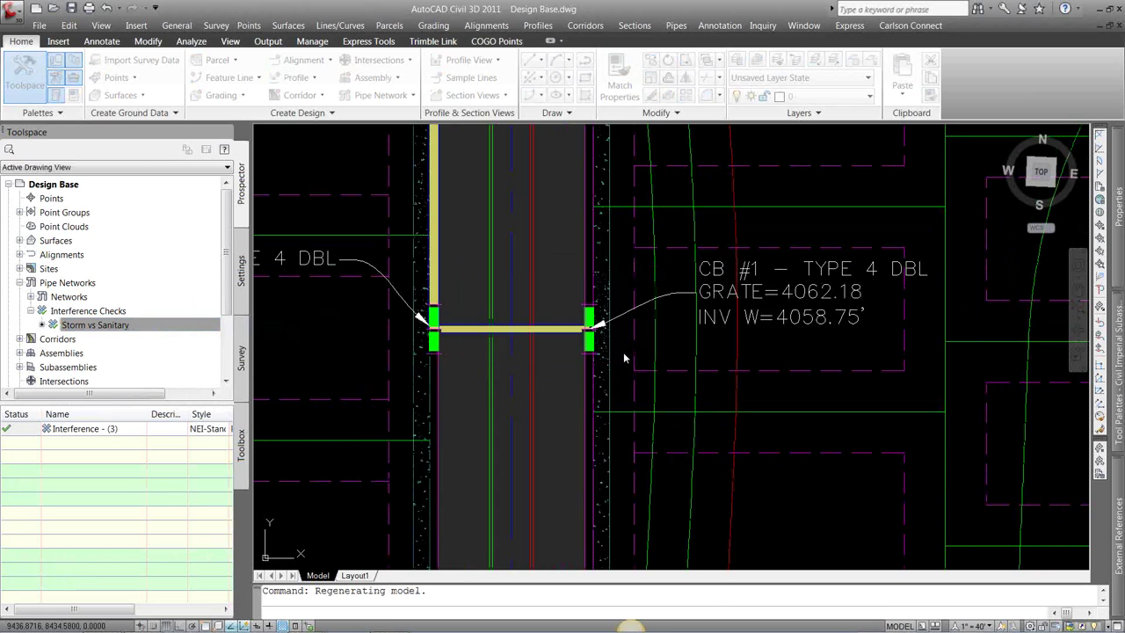
Zoom to Interference - (3) in the drawing to inspect where the storm pipe crosses the sanitary pipe
right_click(104, 429)
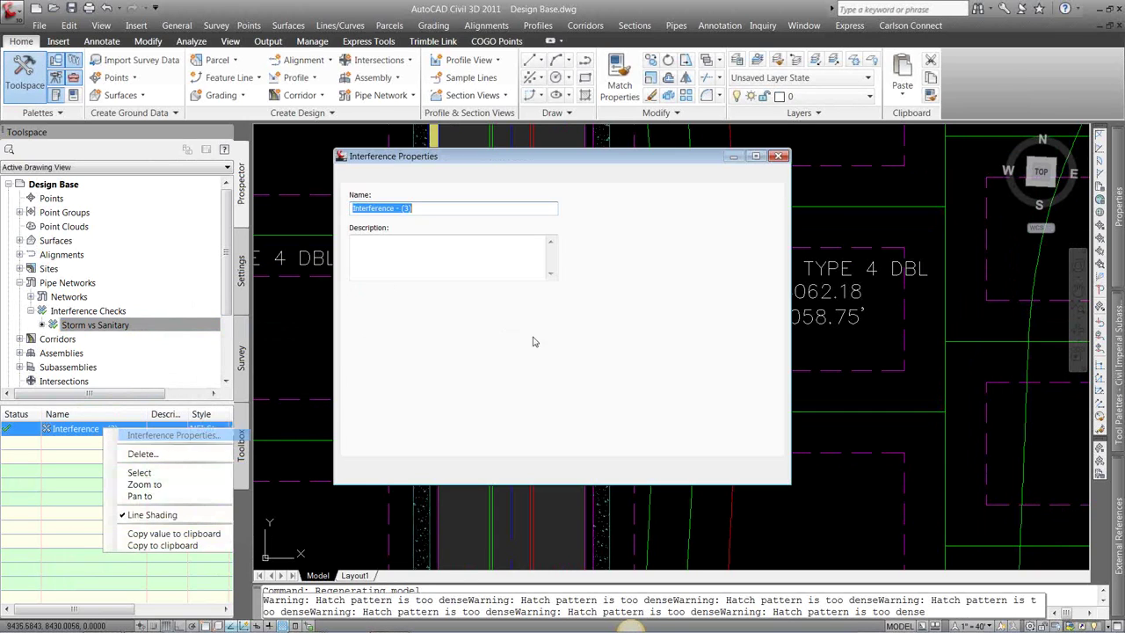
click(649, 473)
right_click(113, 430)
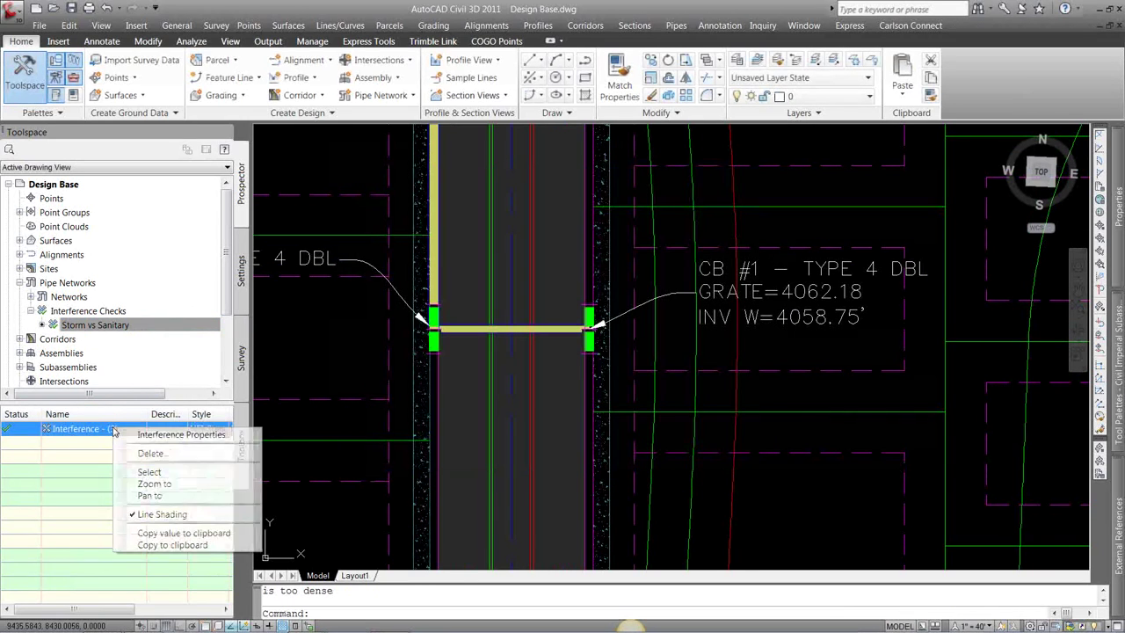
click(154, 483)
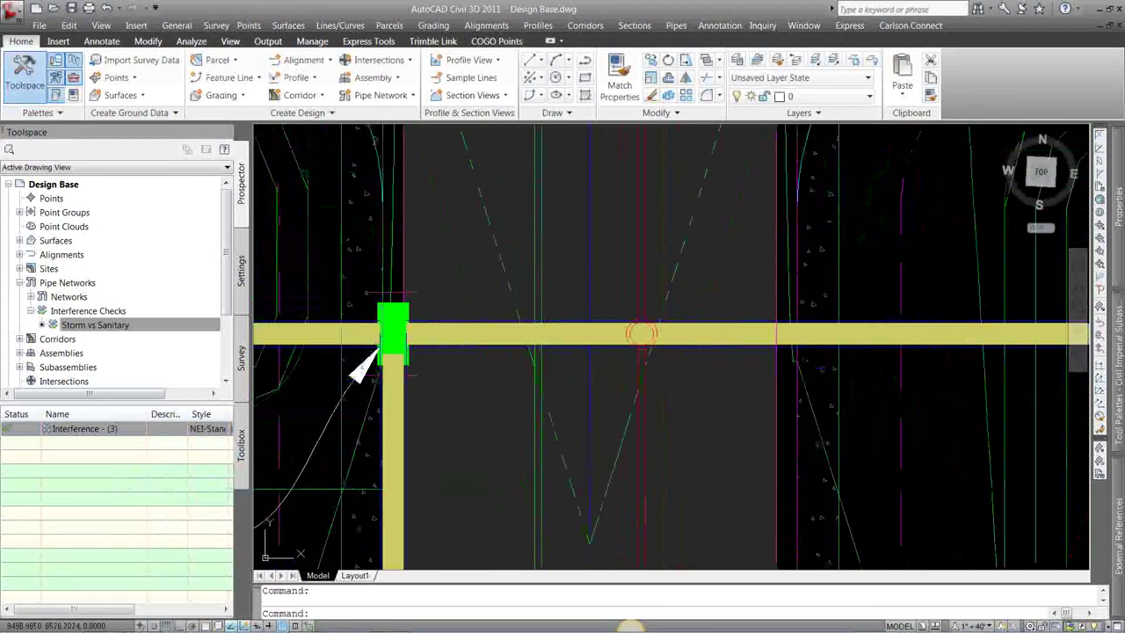
scroll(567, 298, down, 3)
scroll(566, 299, up, 1)
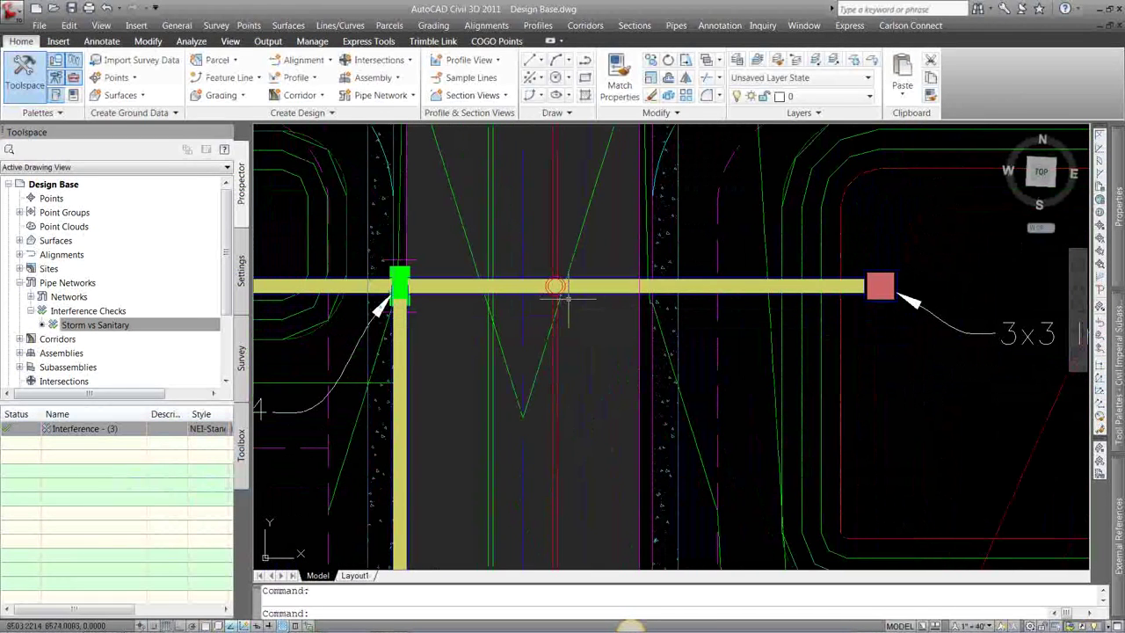
mouse_move(567, 299)
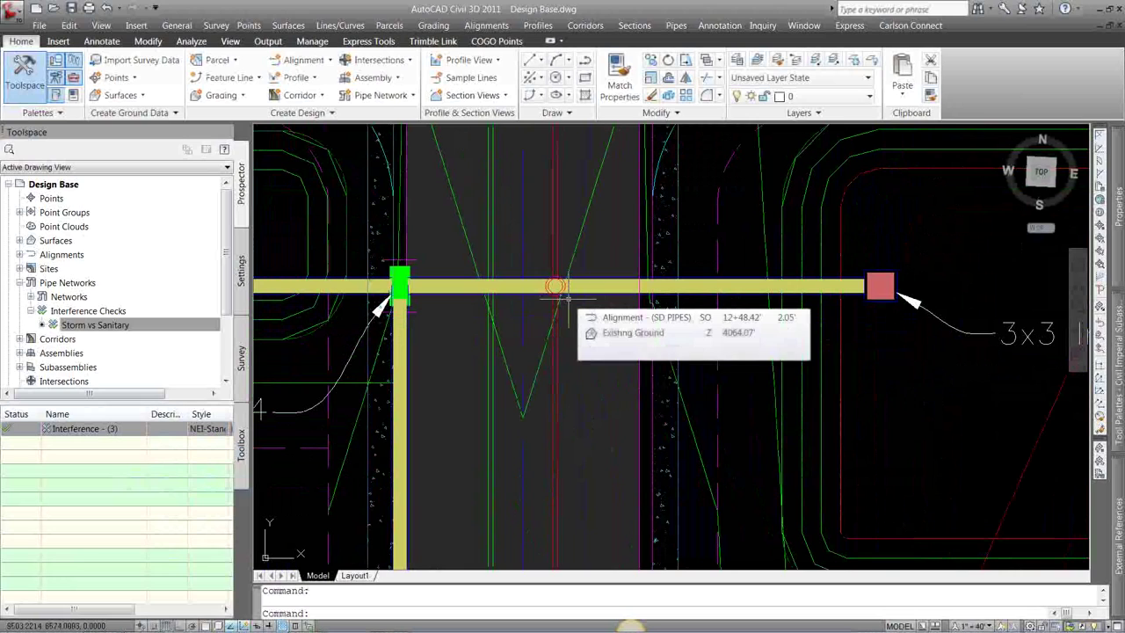